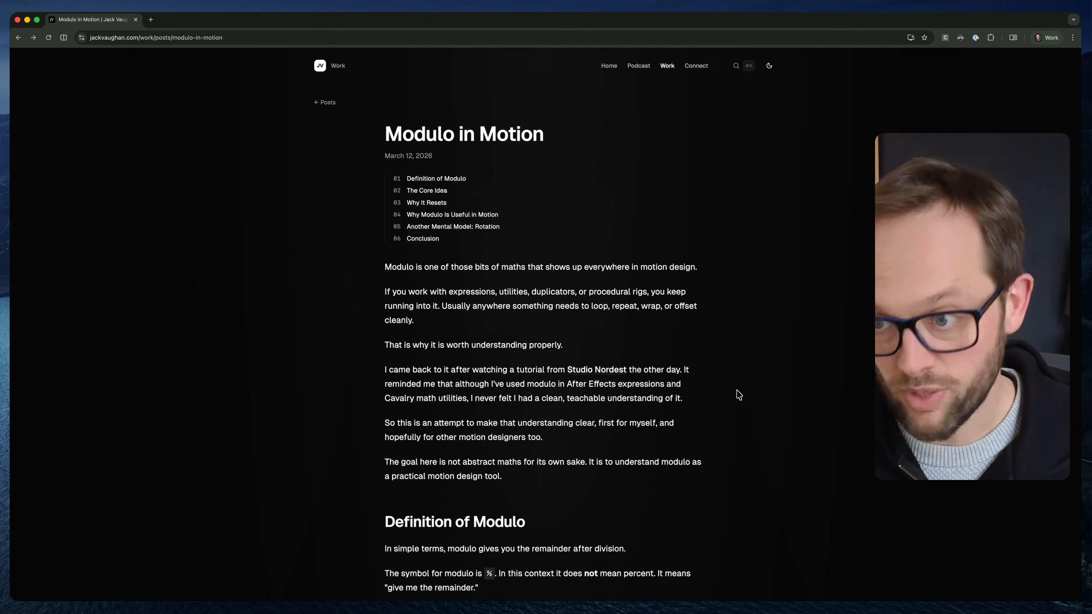
Switch to Cavalry and delete the existing Frame and Math layers, with the playhead set to frame 0
key("super+Tab")
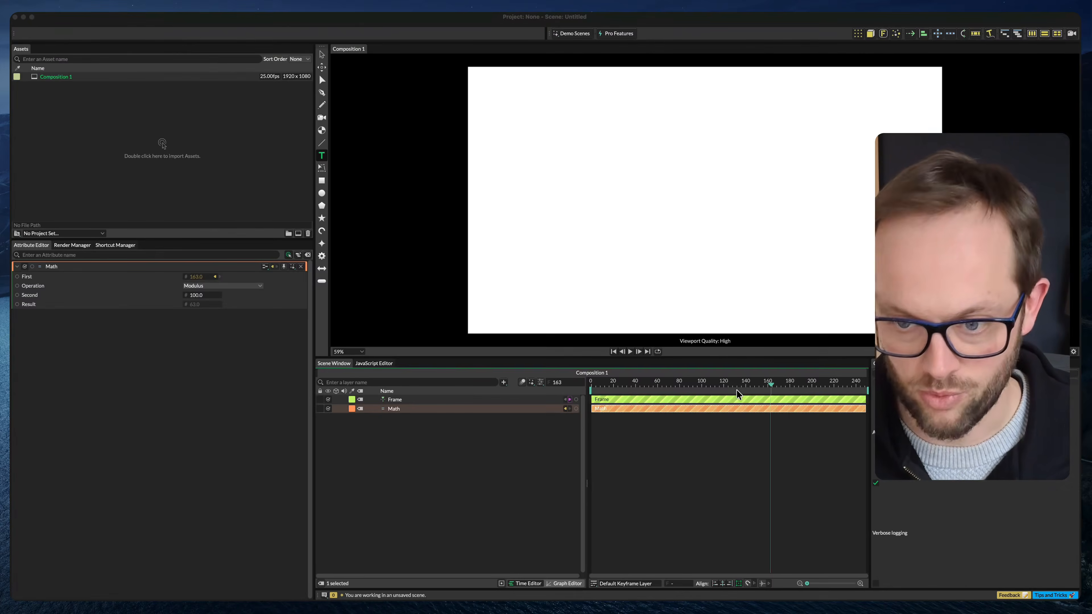
left_click(513, 474)
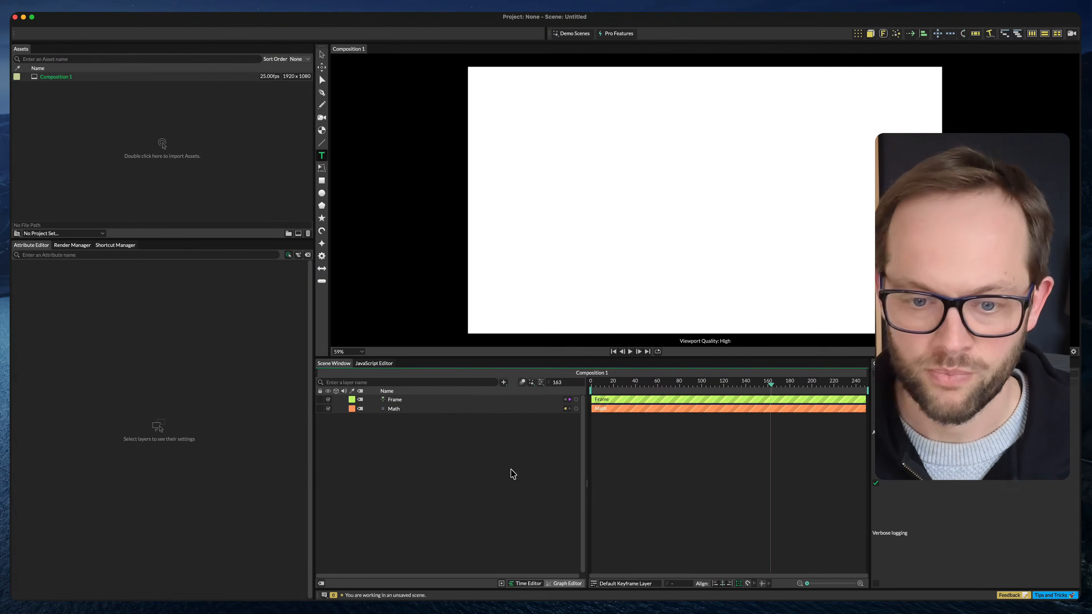
left_click(449, 409)
left_click(451, 400, "shift")
key("BackSpace")
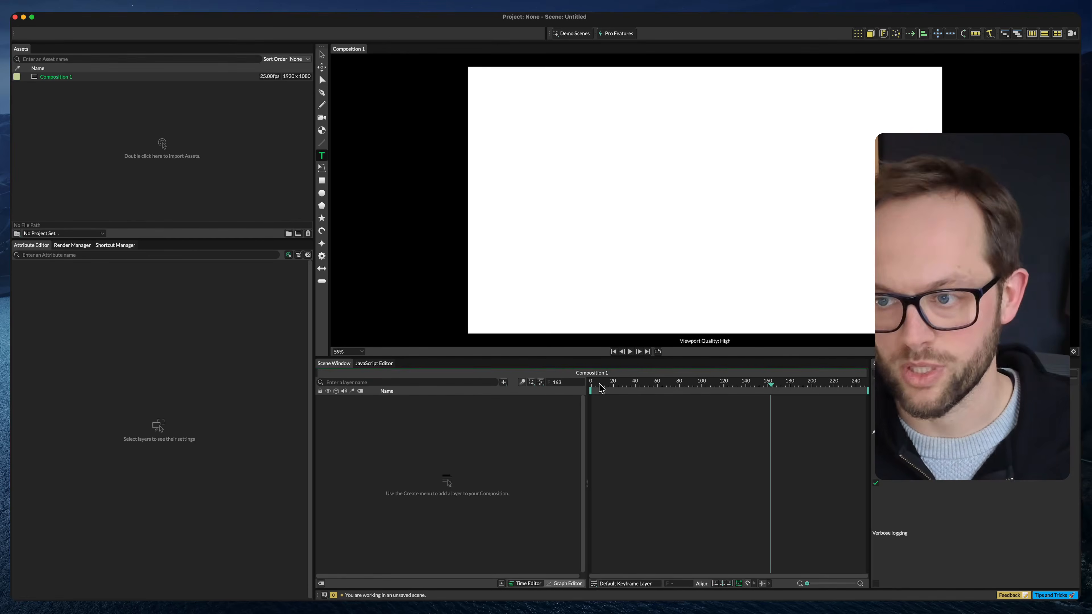
left_click_drag(647, 383, 590, 384)
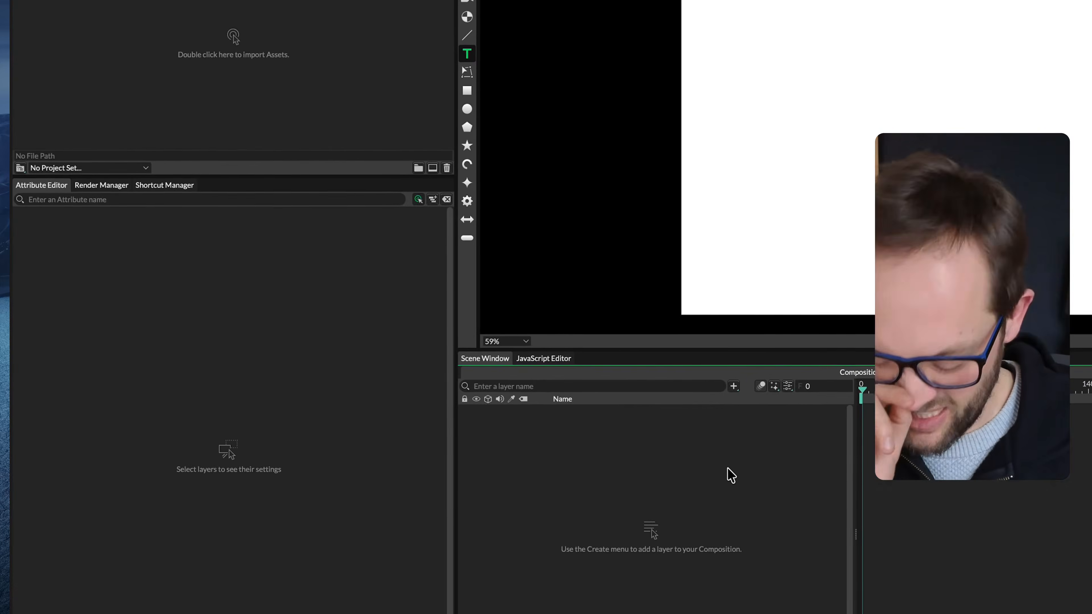
Add a Math utility to the composition and set its operation to Modulus
key("Tab")
type("math")
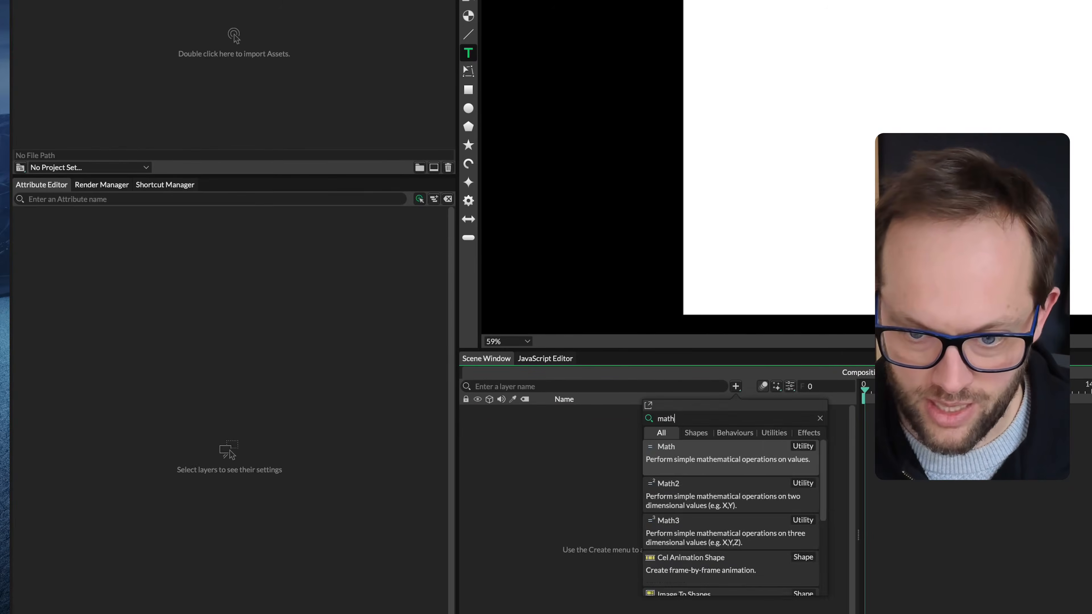
key("Return")
left_click(309, 244)
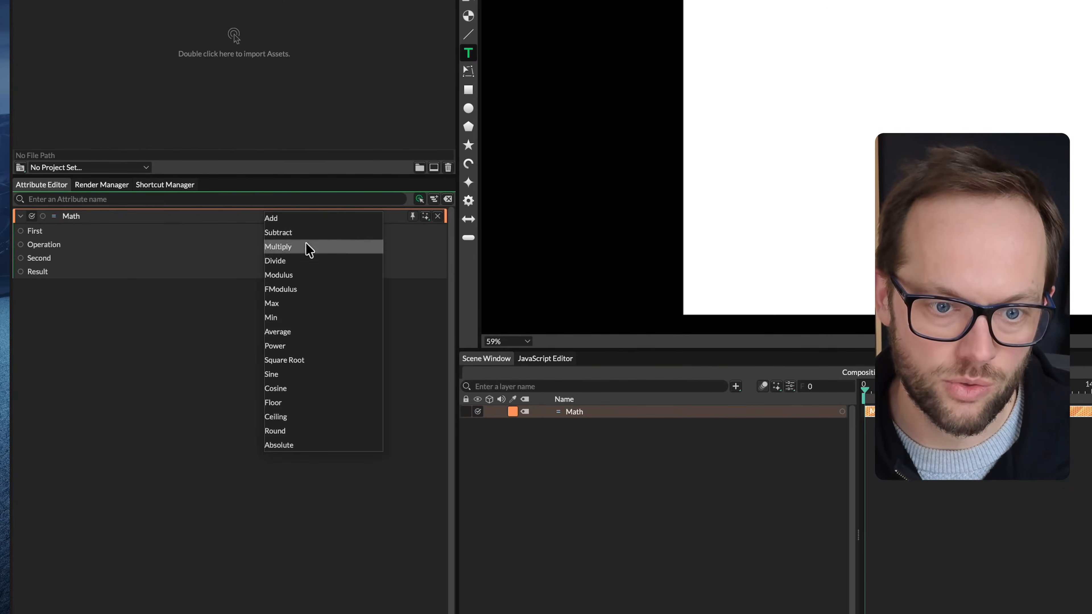
left_click(317, 278)
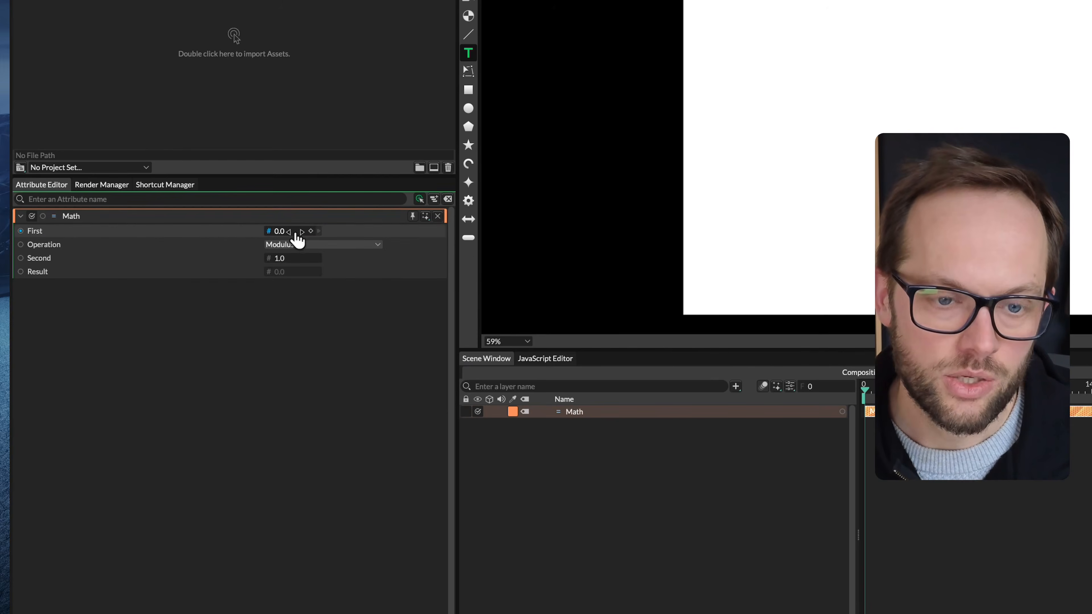
Set the Math utility's First value to 10 and its Second value to 5
left_click(296, 233)
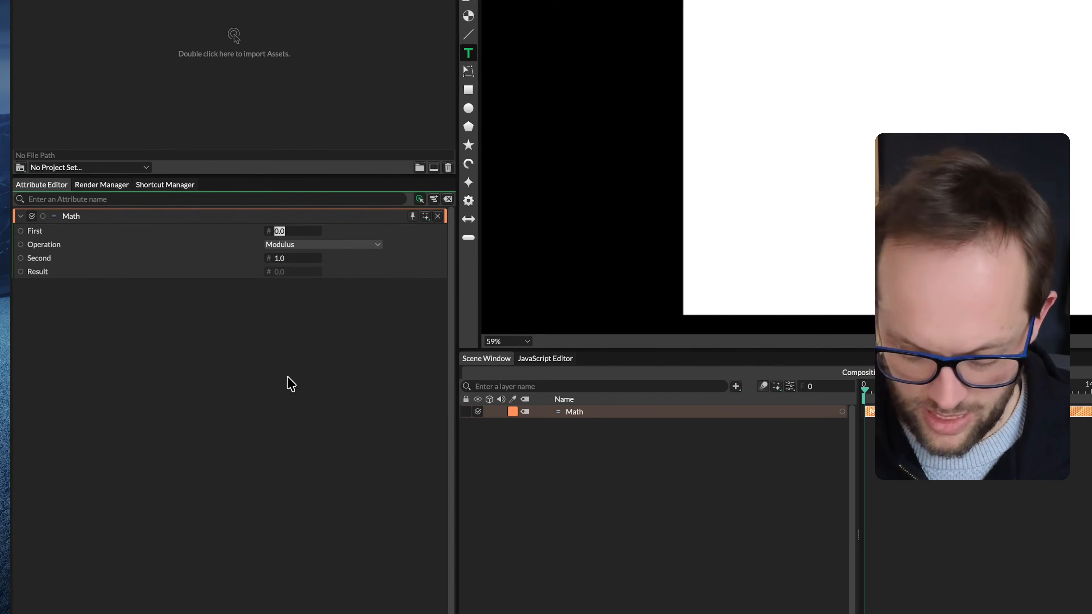
type("10")
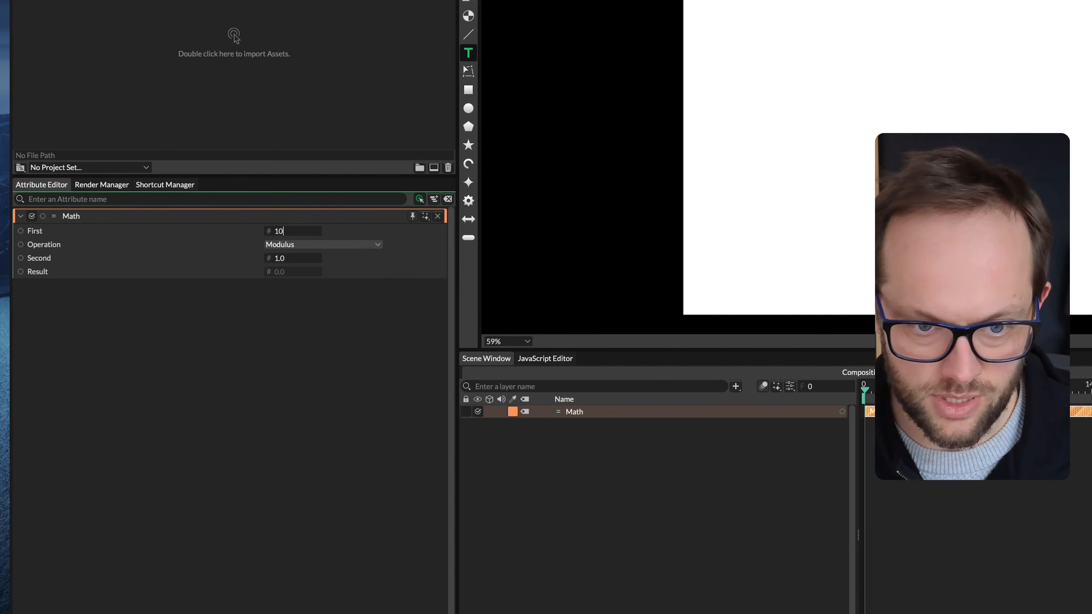
left_click(279, 259)
type("5")
key("Return")
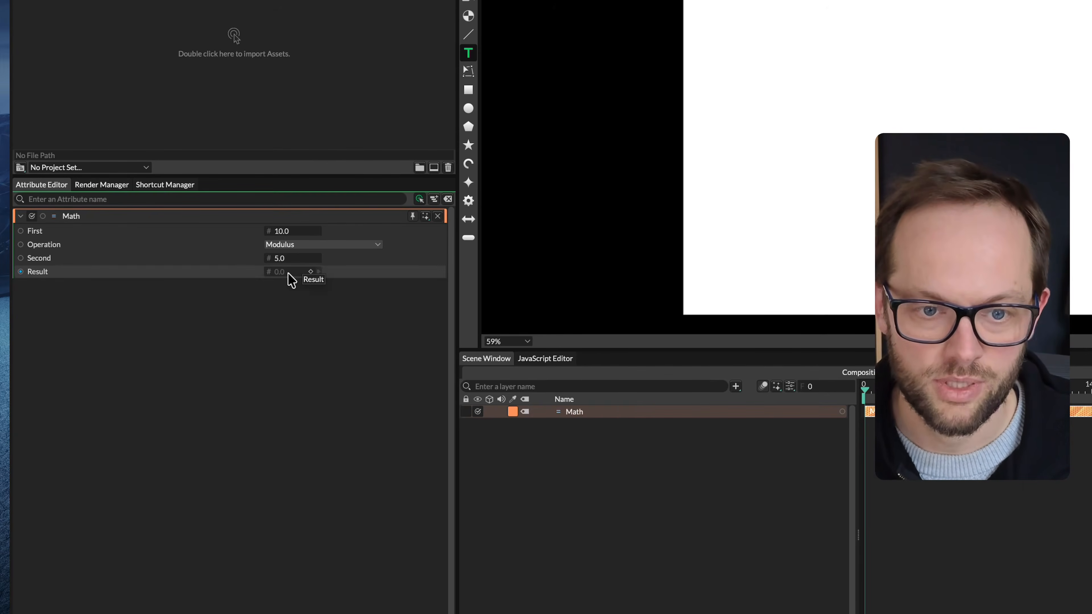
Set the Math utility's First value to 7 and its Second value to 3
left_click(296, 232)
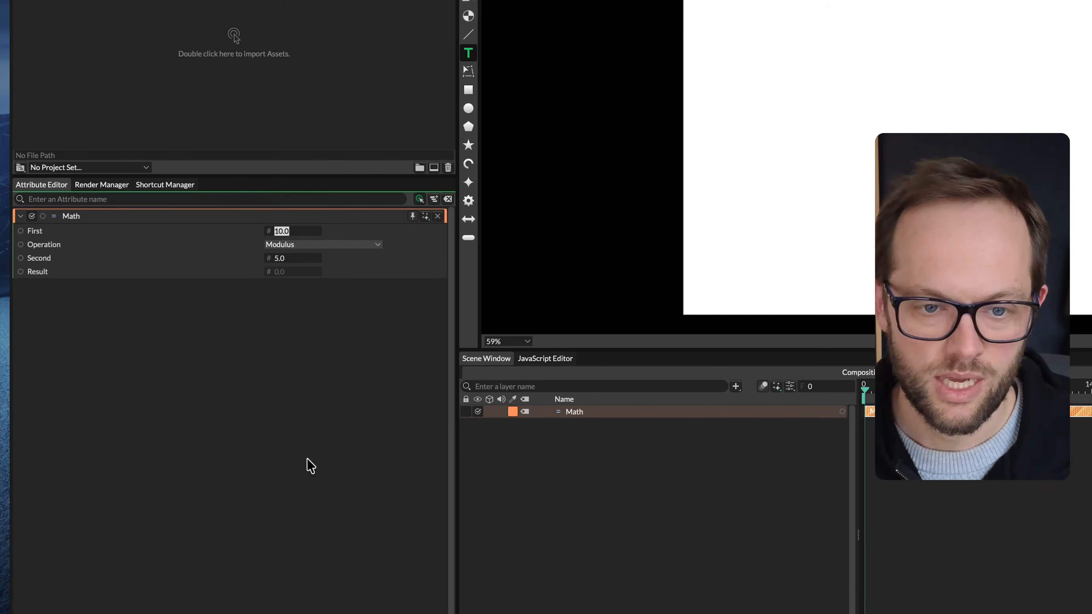
type("7")
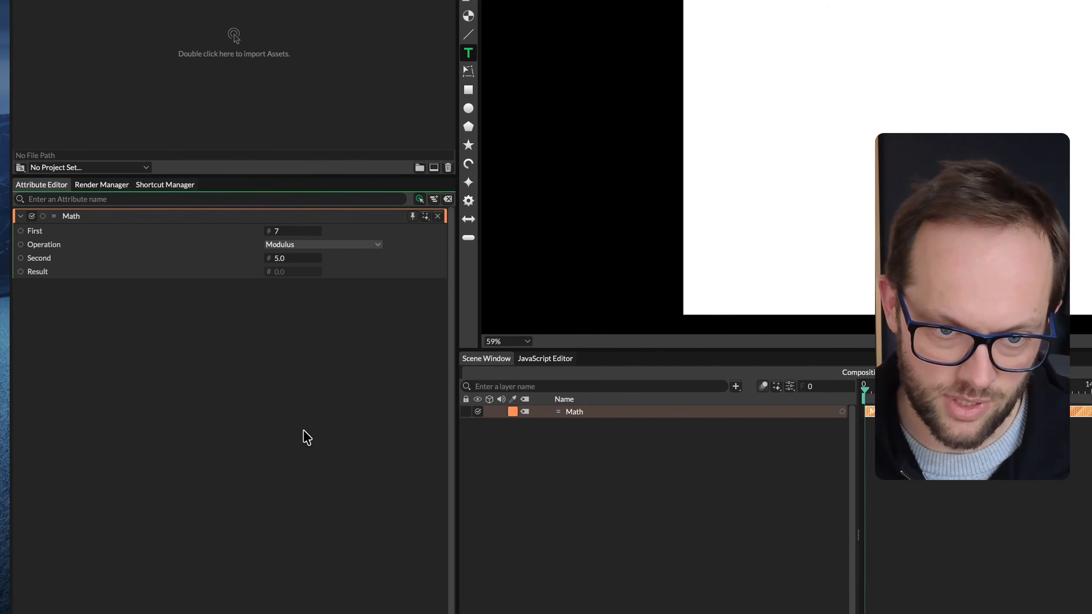
left_click(287, 259)
type("3")
key("Return")
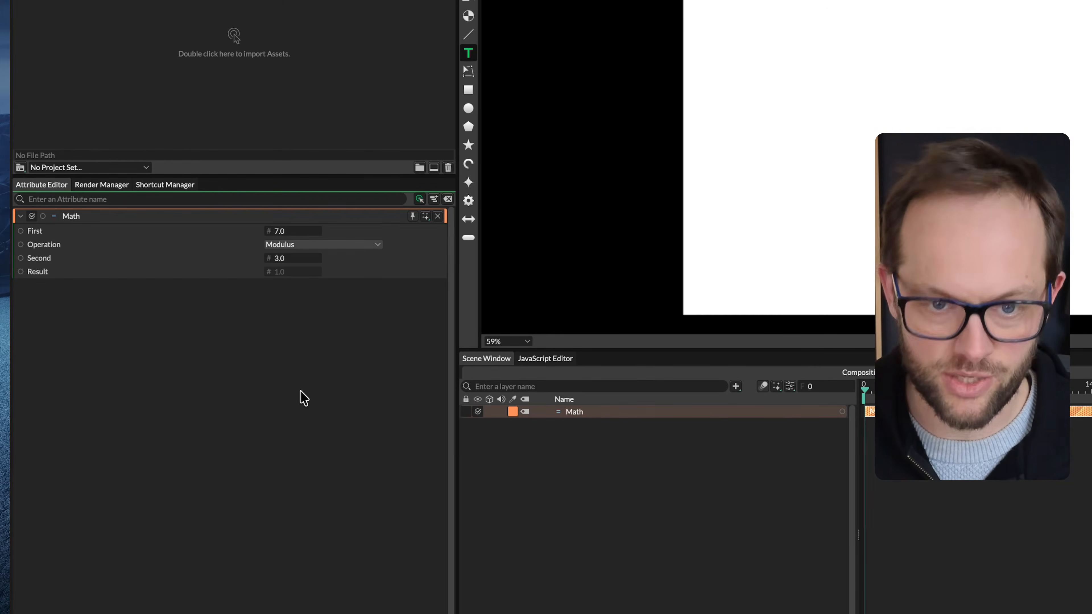
Set the Math utility's Second value to 100 and its First value to 1
left_click(299, 233)
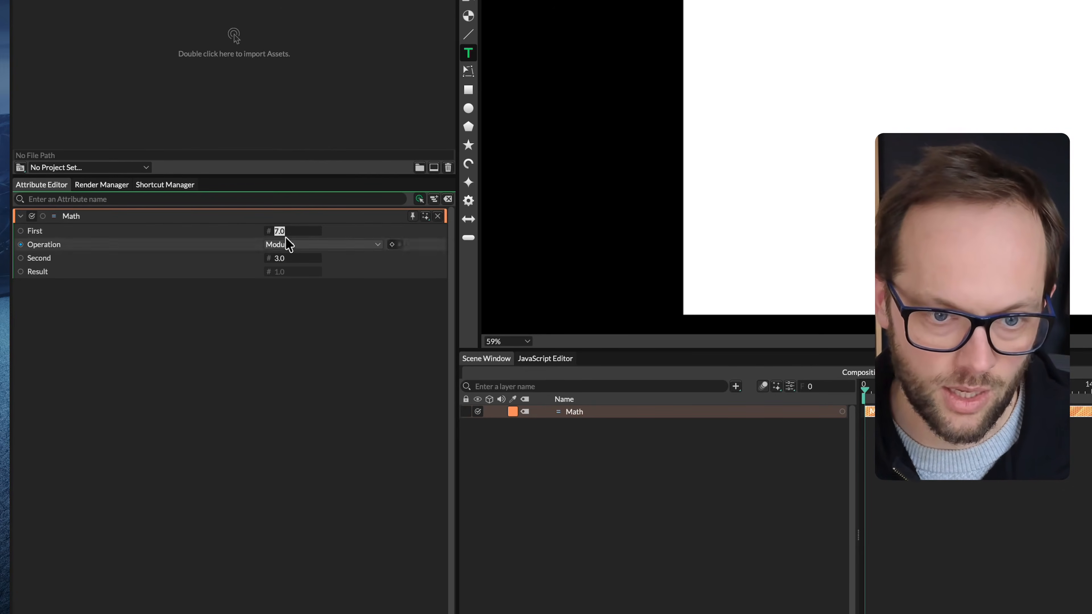
left_click(292, 259)
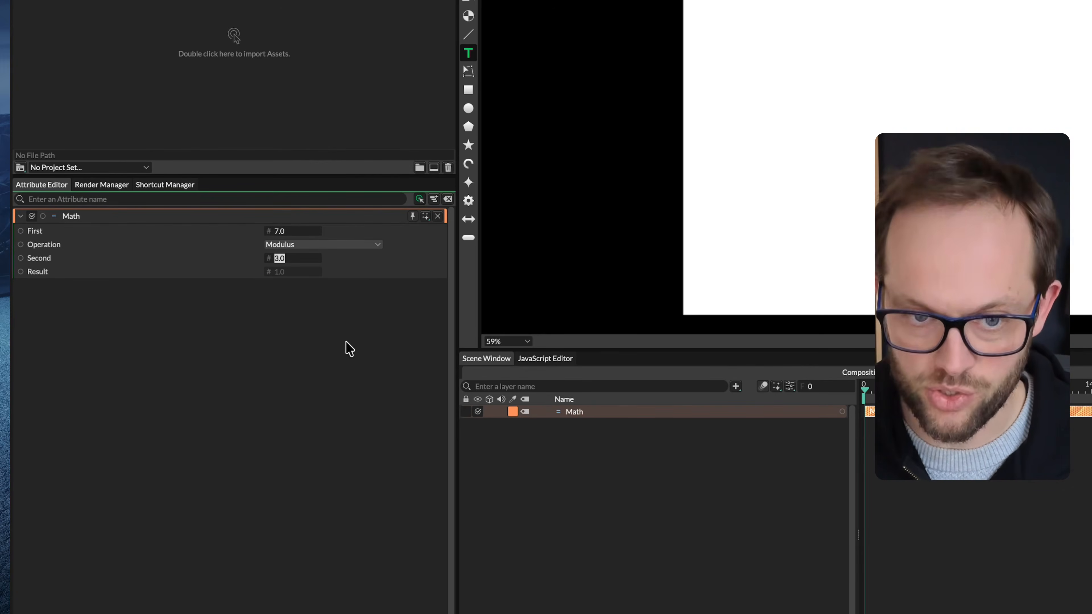
type("100")
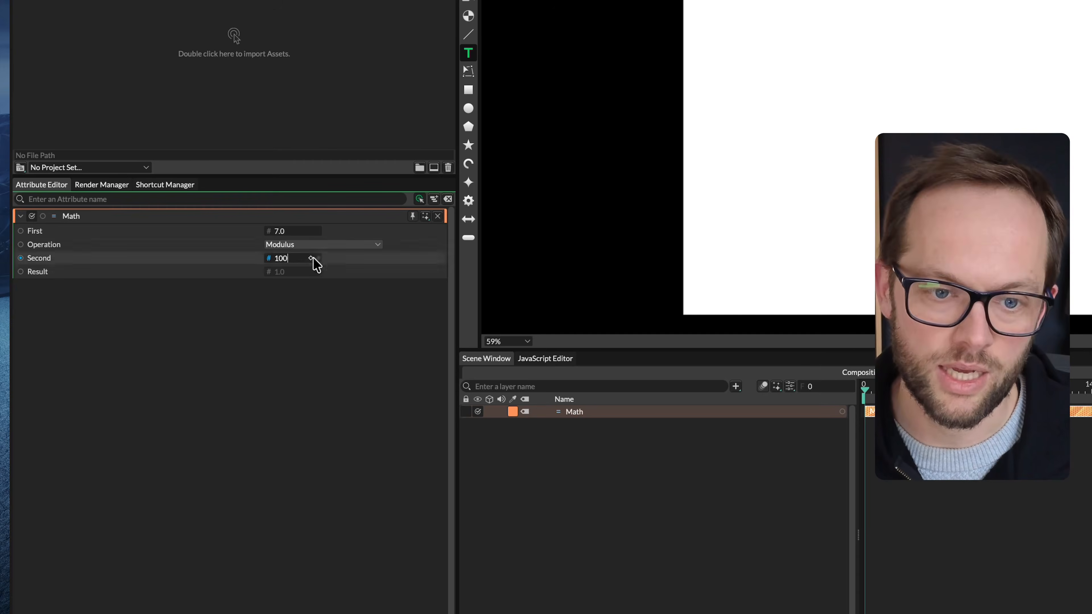
left_click(285, 232)
type("1")
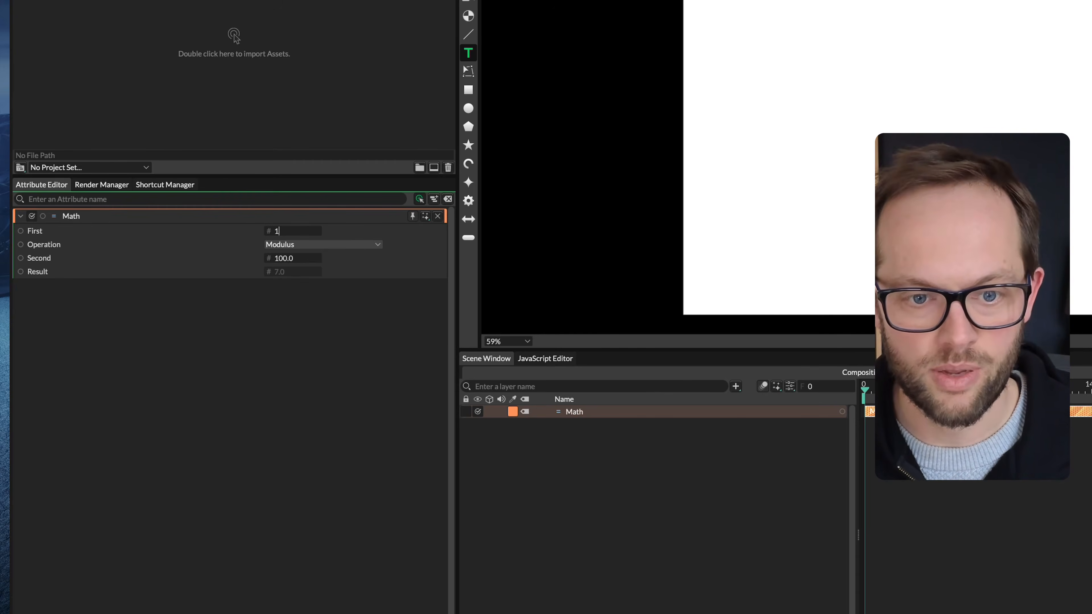
key("Return")
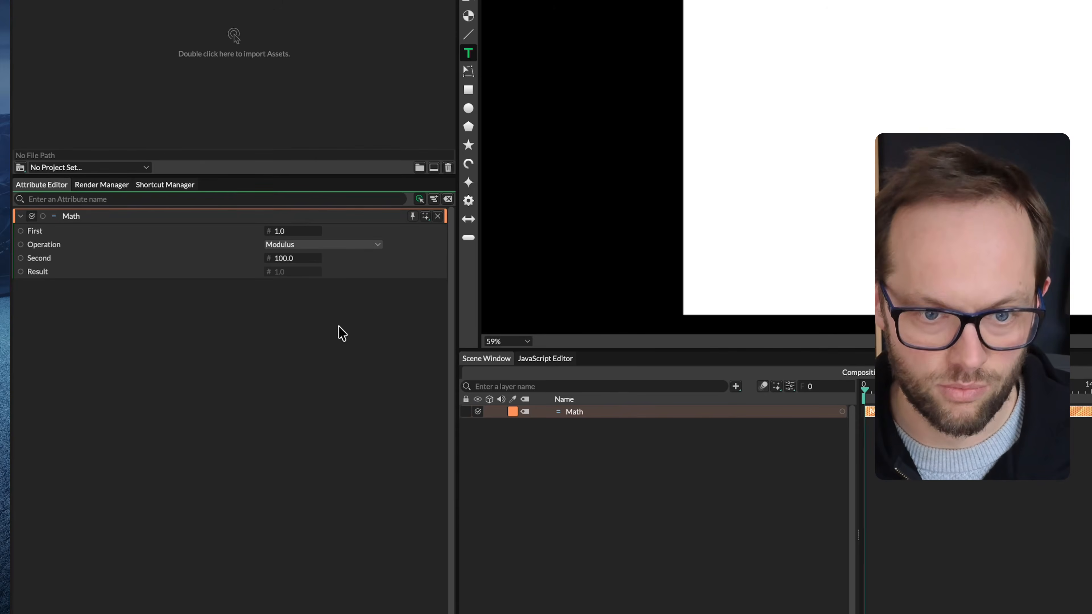
Test the modulus by setting the Math utility's First value to 2 and to 4
left_click(286, 232)
type("2")
key("Return")
left_click(292, 232)
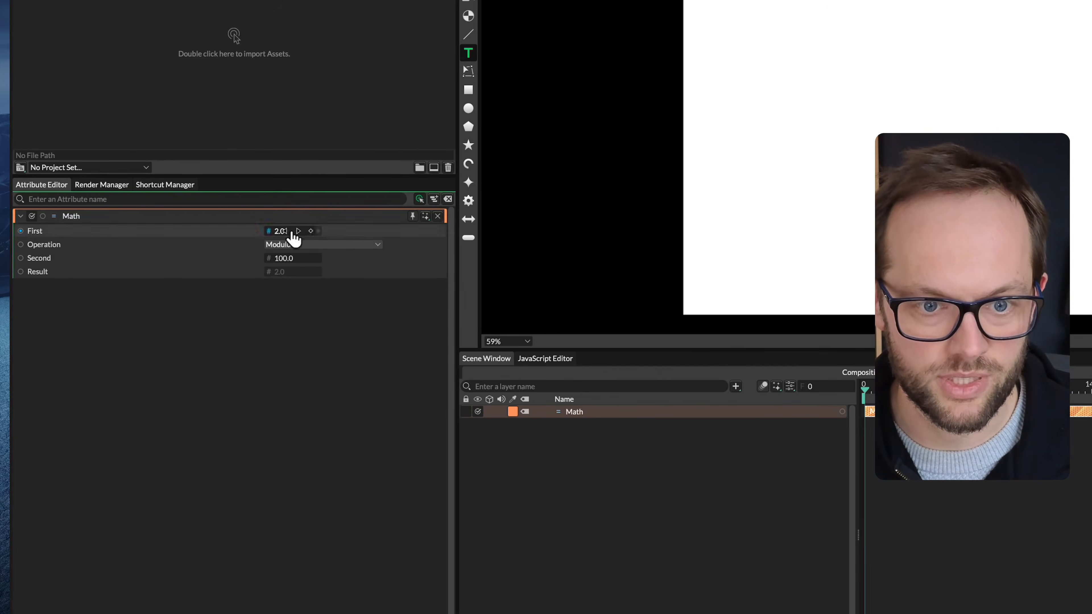
type("4")
key("Return")
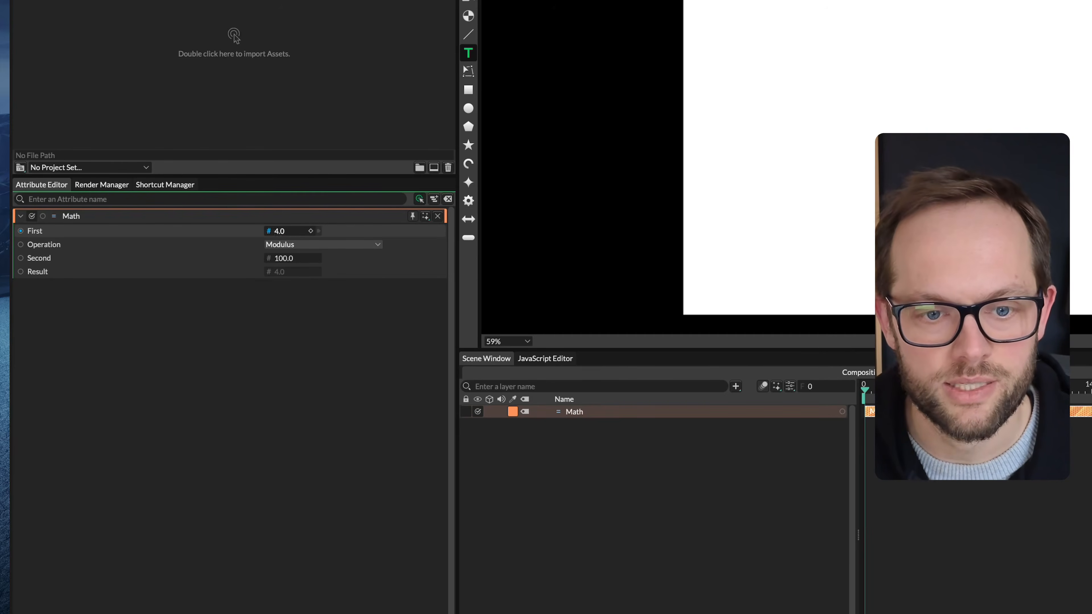
Raise the Math utility's First value in stages through 87, 101 and 102 up to 340
left_click_drag(281, 232, 294, 231)
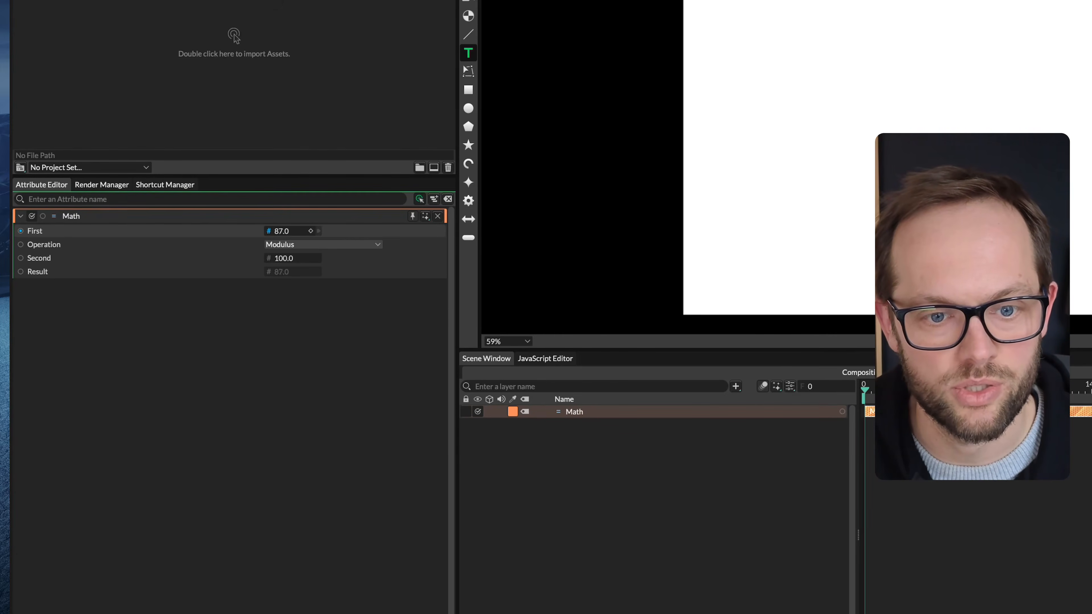
left_click_drag(282, 231, 288, 231)
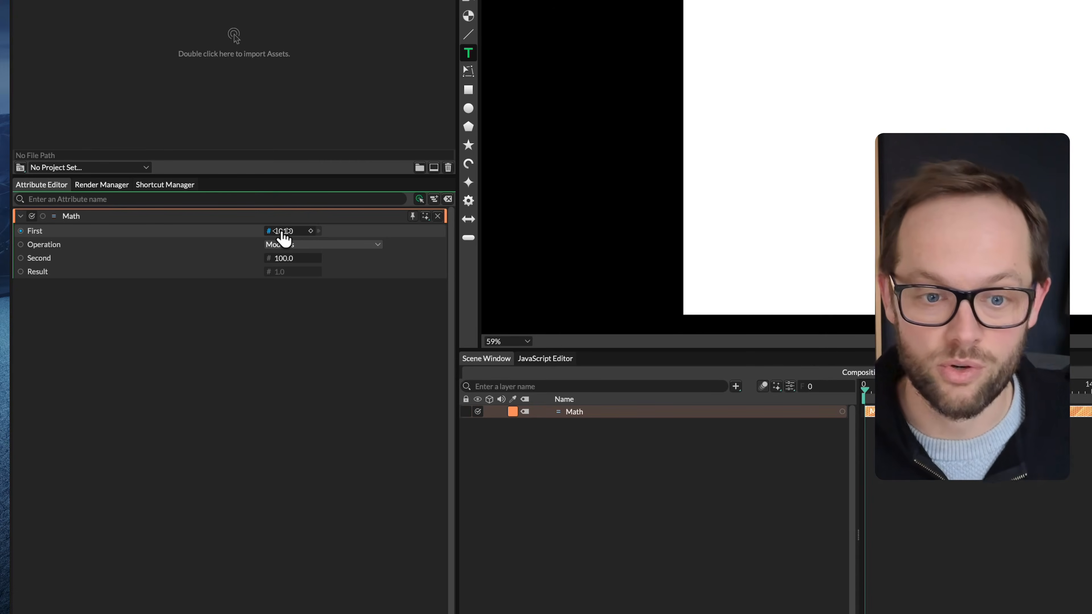
left_click(300, 232)
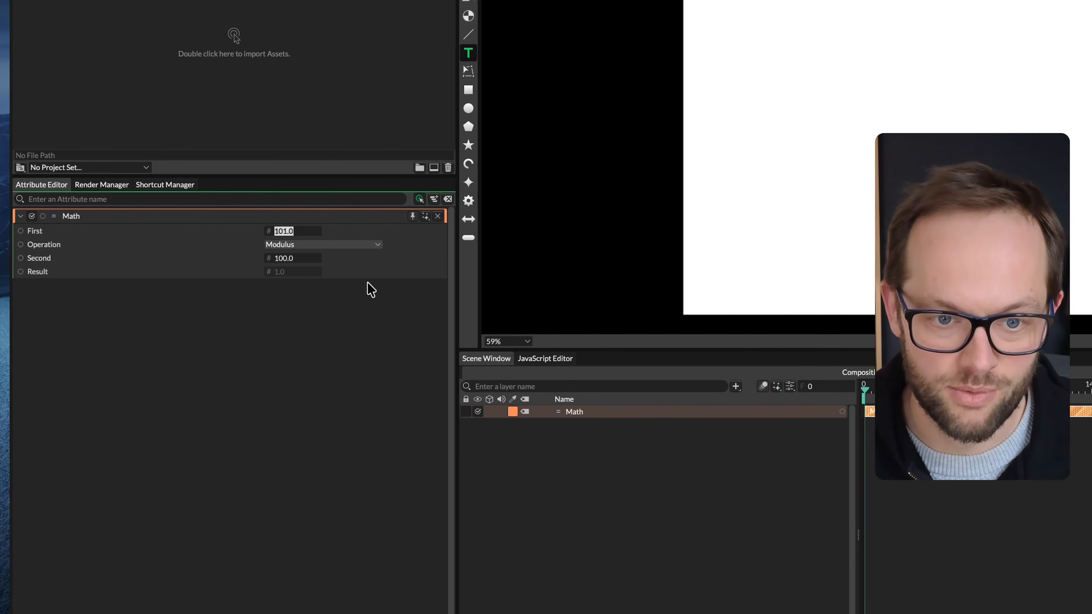
type("102")
key("Return")
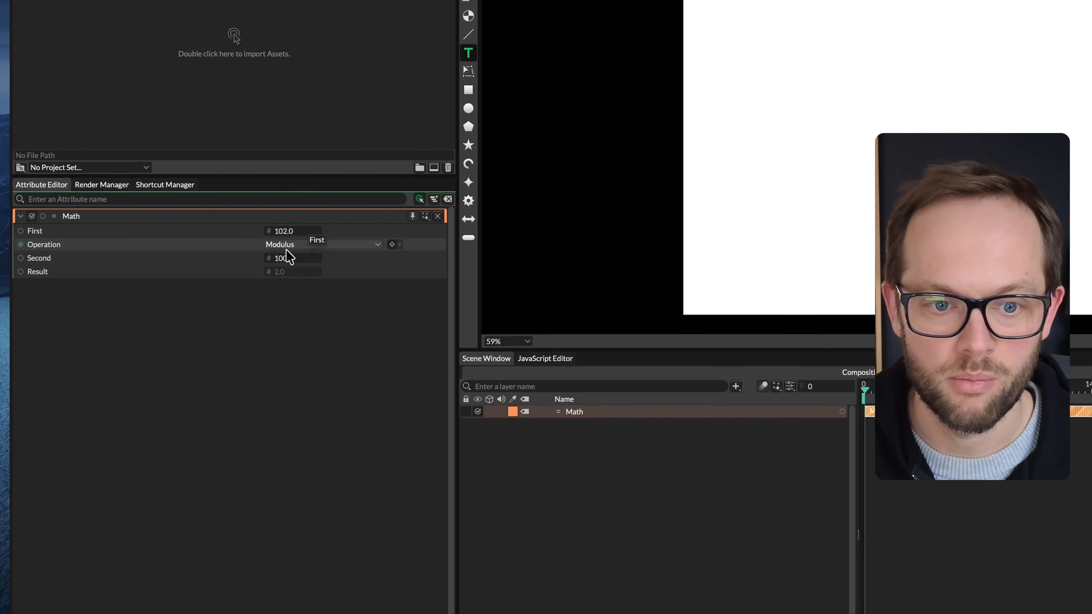
left_click_drag(285, 233, 322, 234)
Keep the Math attributes loaded regardless of selection and add a Frame behaviour to the composition
left_click(529, 551)
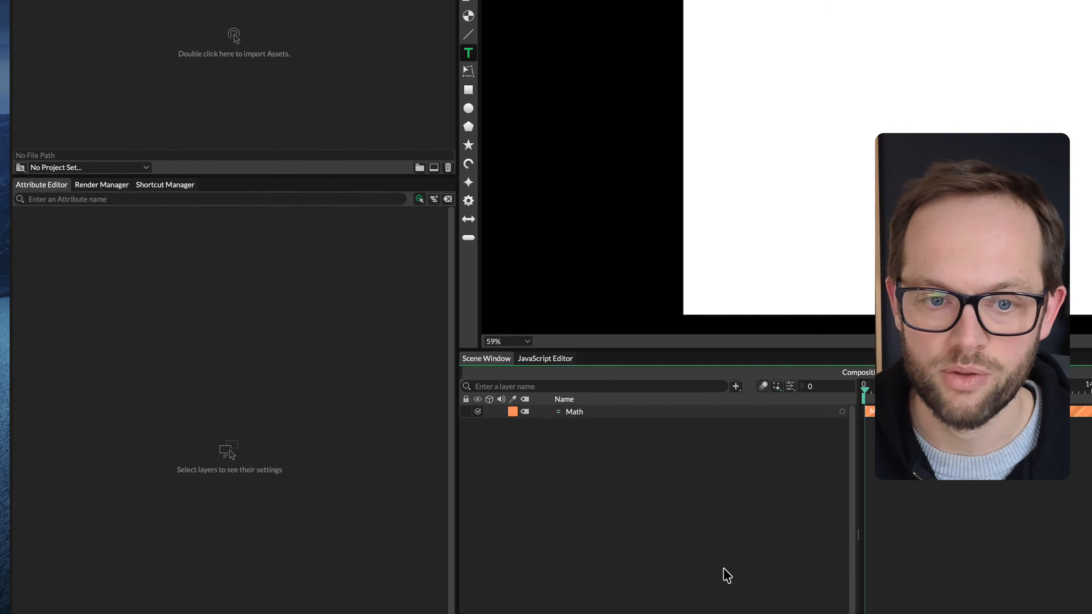
left_click(590, 413)
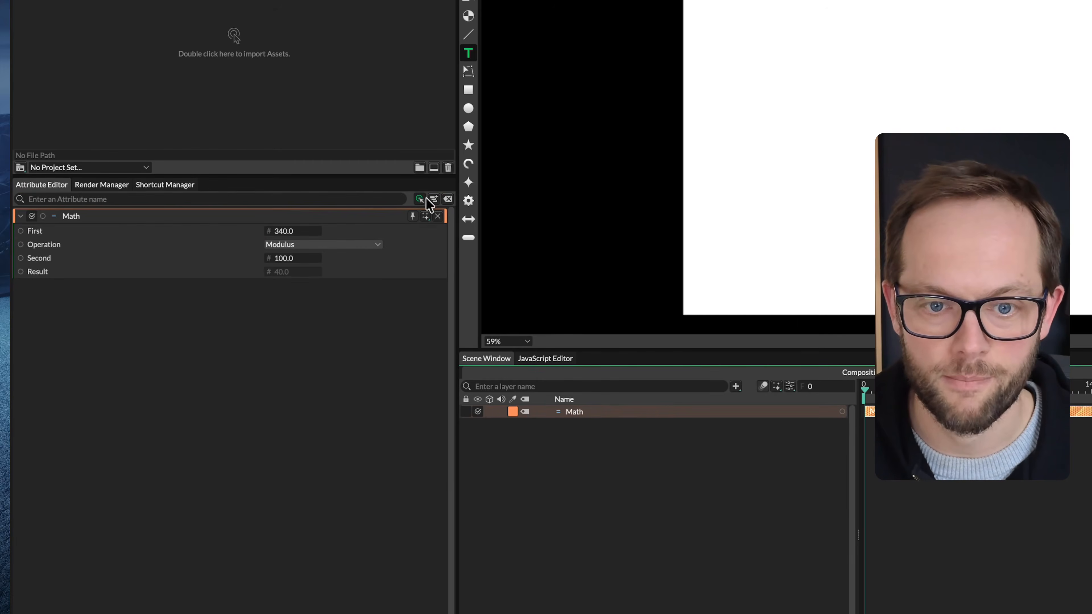
key("super+/")
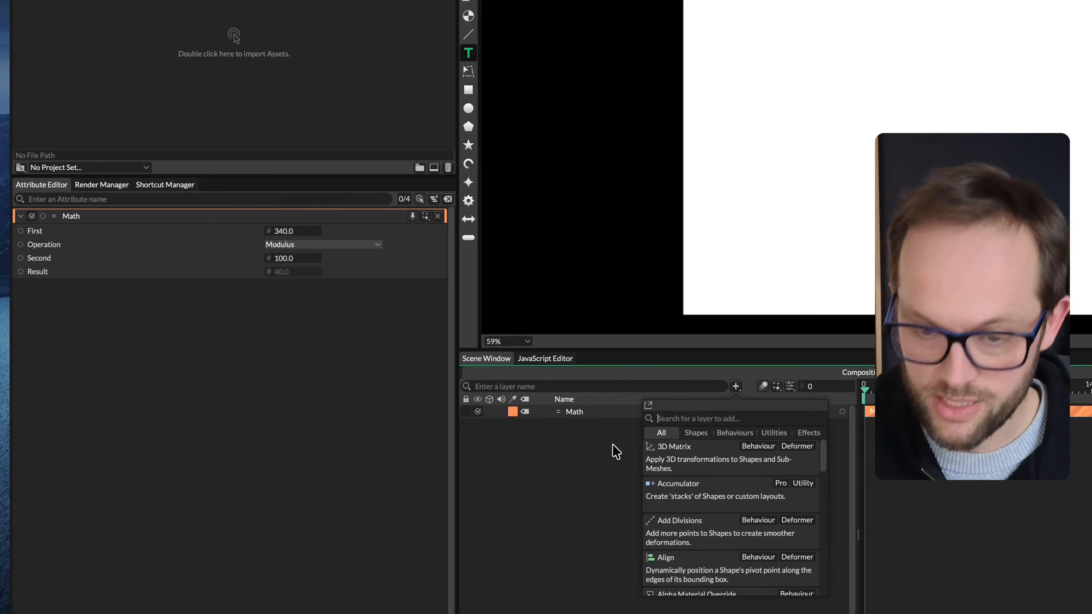
type("frame")
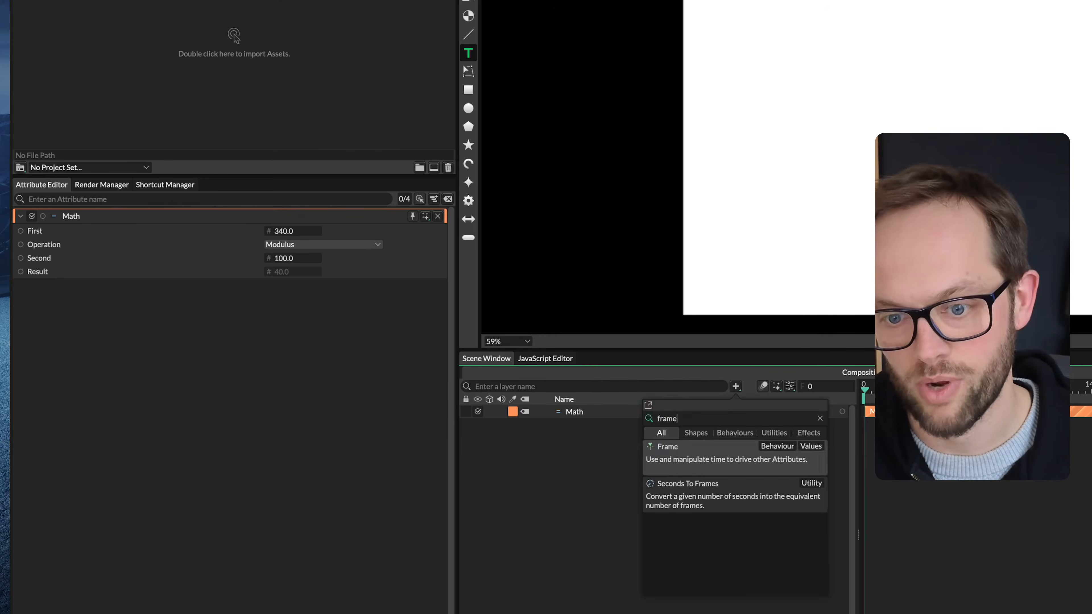
key("Return")
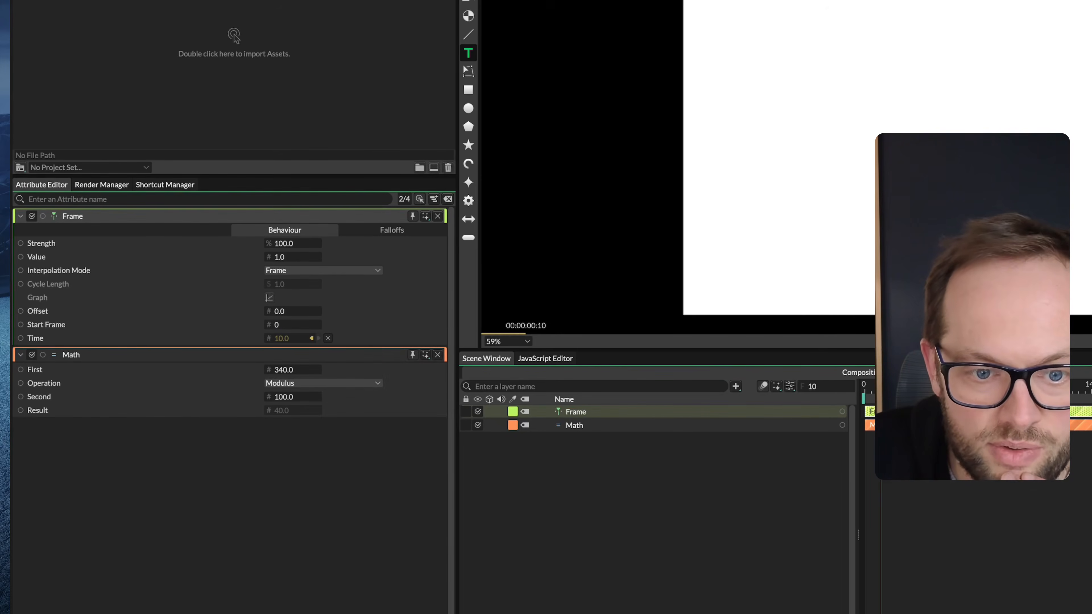
Play the composition to watch the Frame behaviour's Time value, and return the playhead to frame 0
key("space")
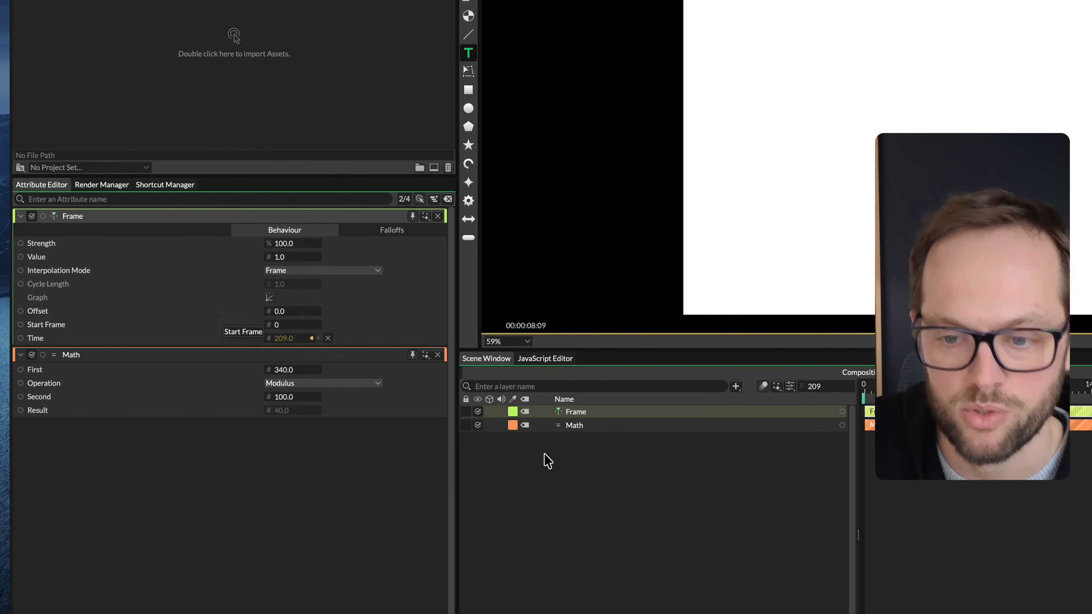
key("space")
left_click(873, 398)
left_click(865, 389)
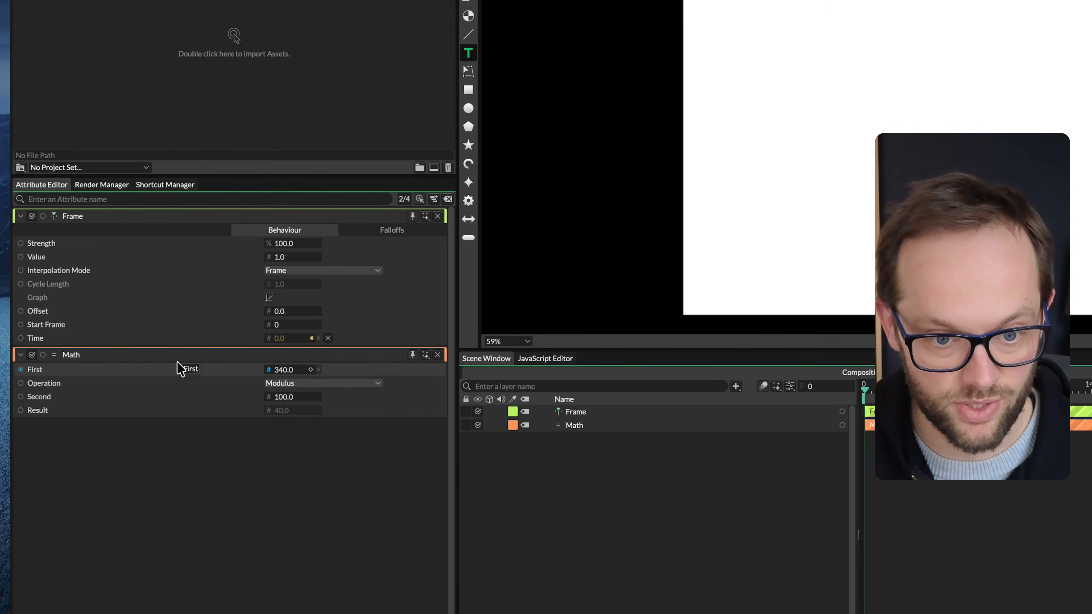
Connect the Frame behaviour to the Math utility's First attribute and scrub the timeline to check it, ending at frame 0
left_click_drag(285, 370, 283, 370)
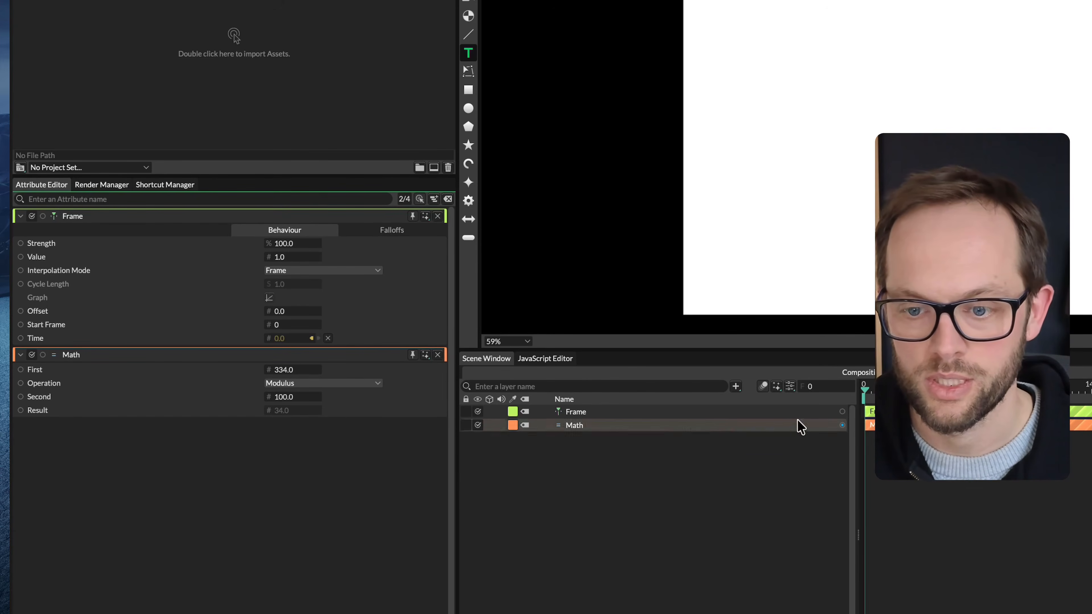
left_click_drag(842, 412, 293, 370)
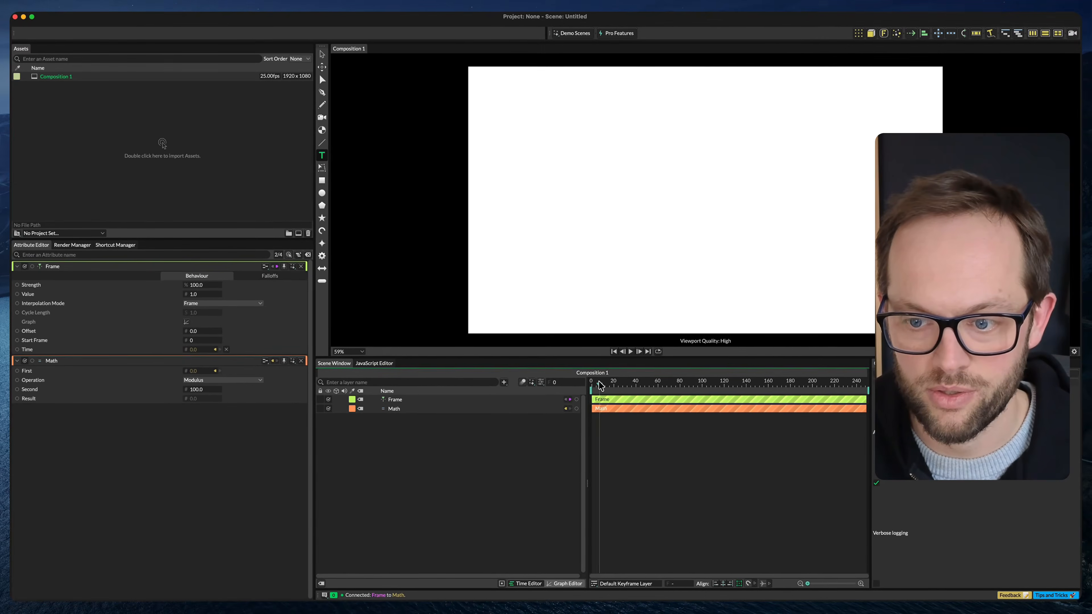
left_click_drag(869, 388, 970, 388)
left_click_drag(662, 386, 519, 385)
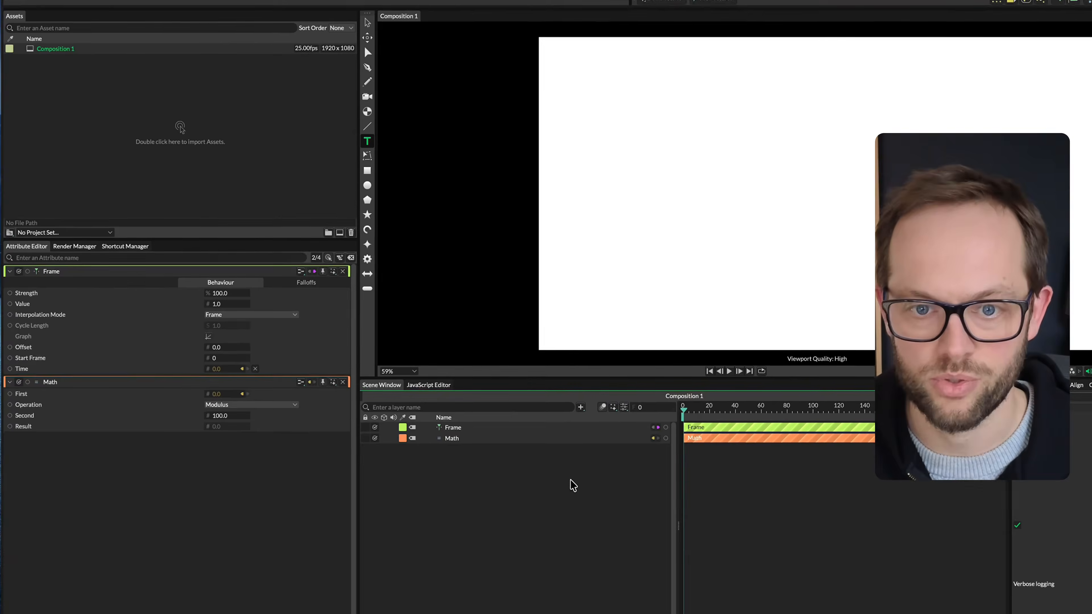
Add a Rectangle Shape to the composition and set its Size width to 100
left_click(369, 172)
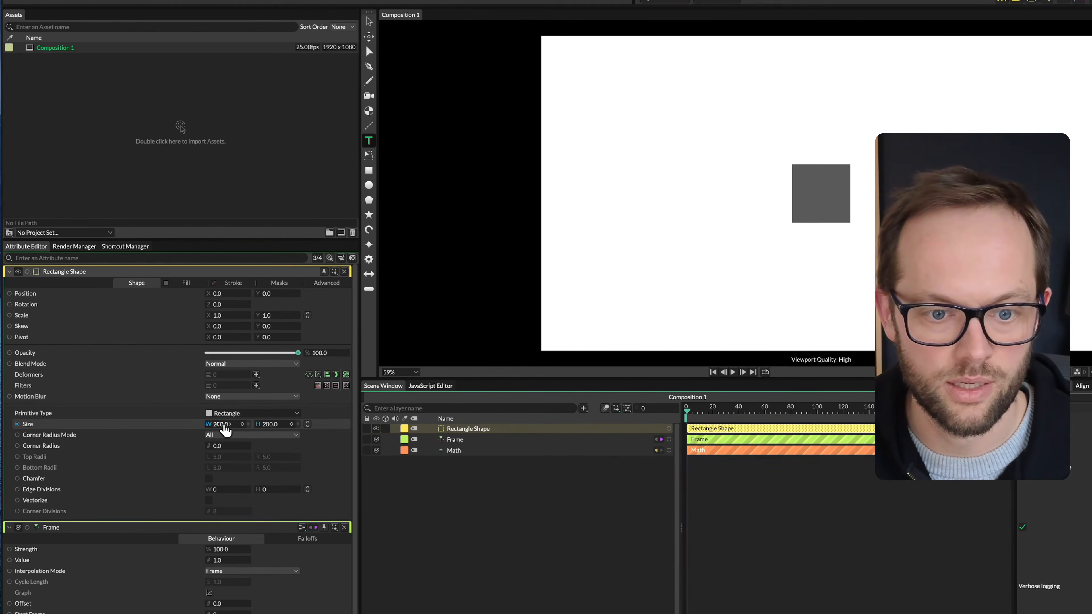
left_click_drag(226, 430, 235, 429)
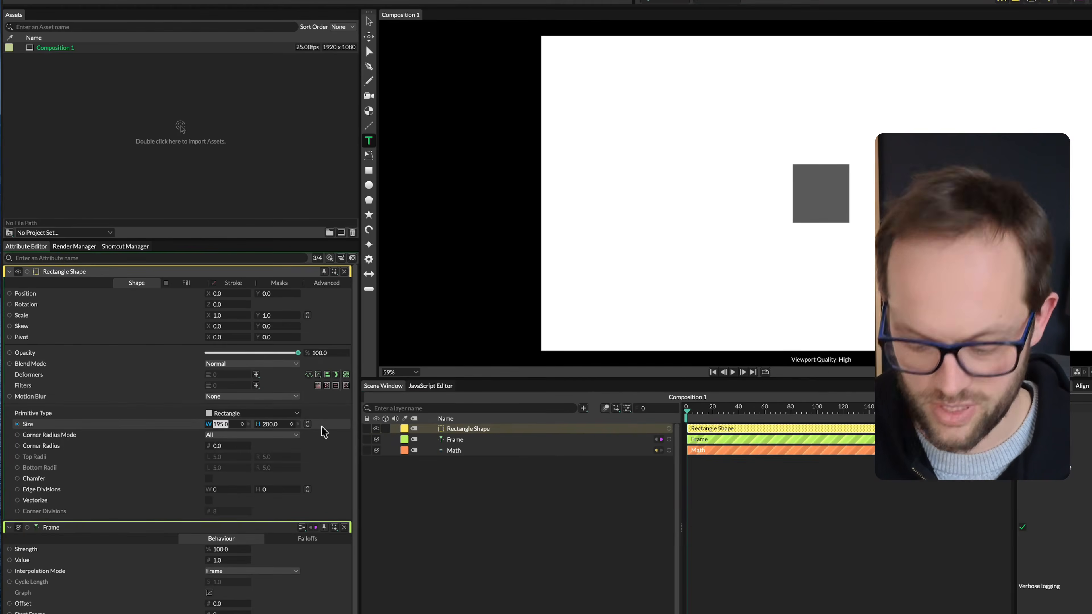
key("Return")
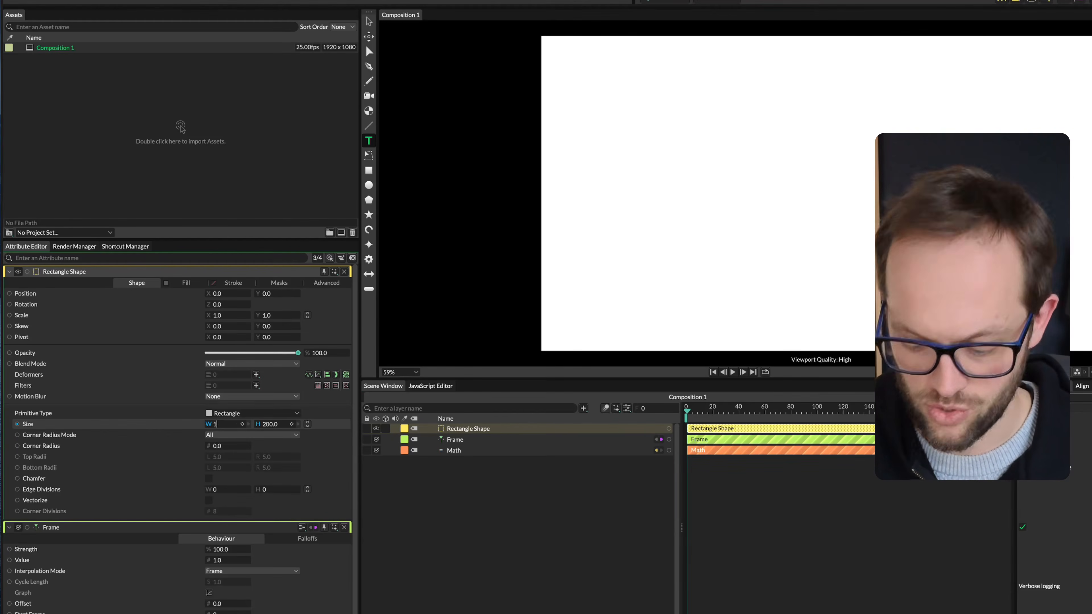
key("Return")
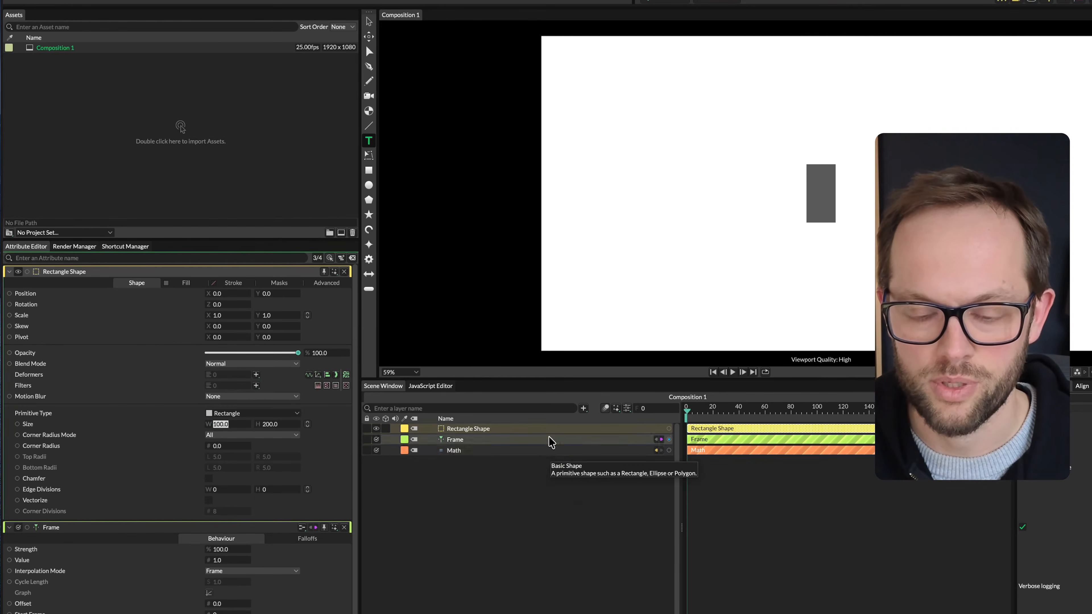
Make the Attribute Editor follow the selection again and try to connect the Math utility to the Rectangle Shape layer
left_click(547, 450)
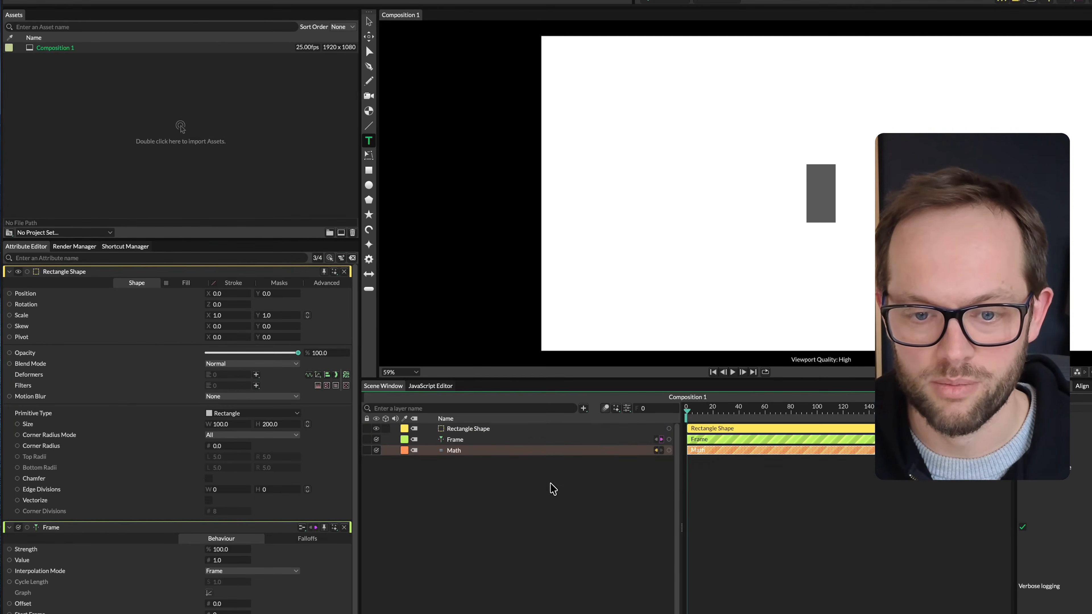
left_click(330, 258)
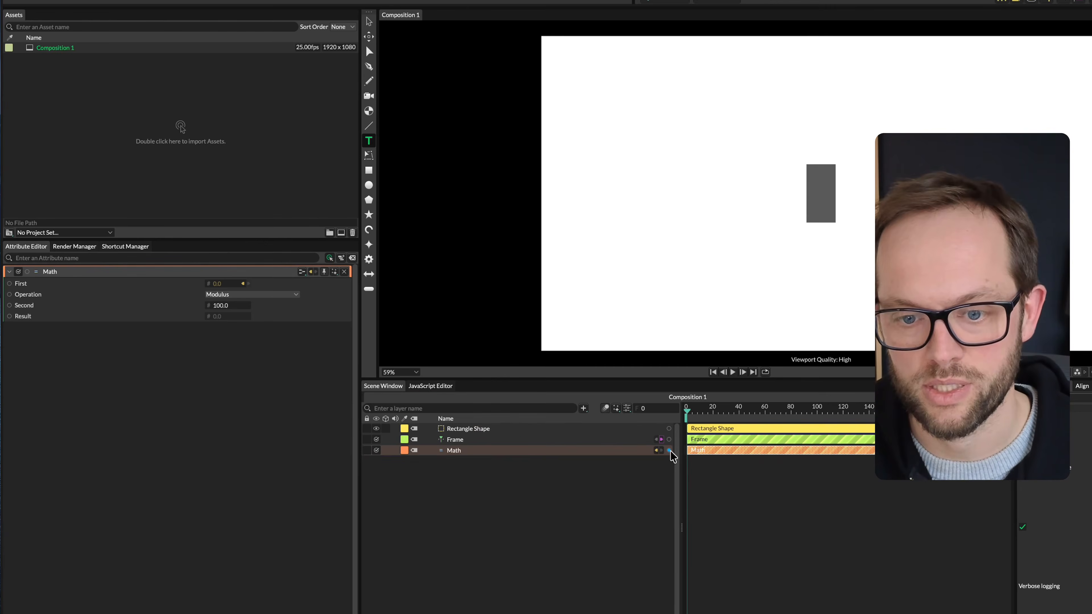
left_click_drag(669, 450, 468, 432)
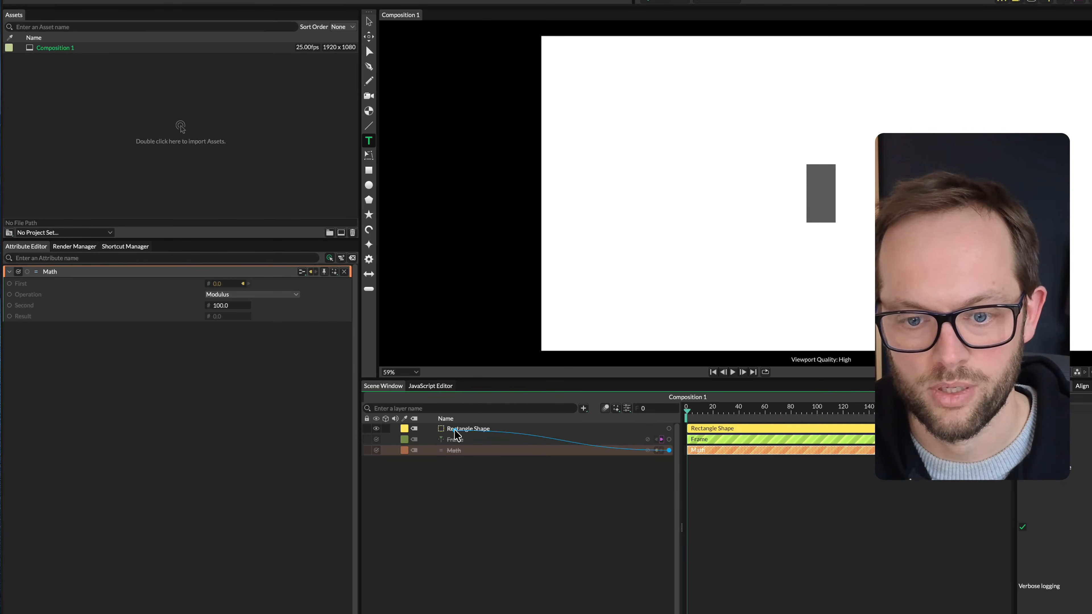
left_click_drag(457, 434, 457, 435)
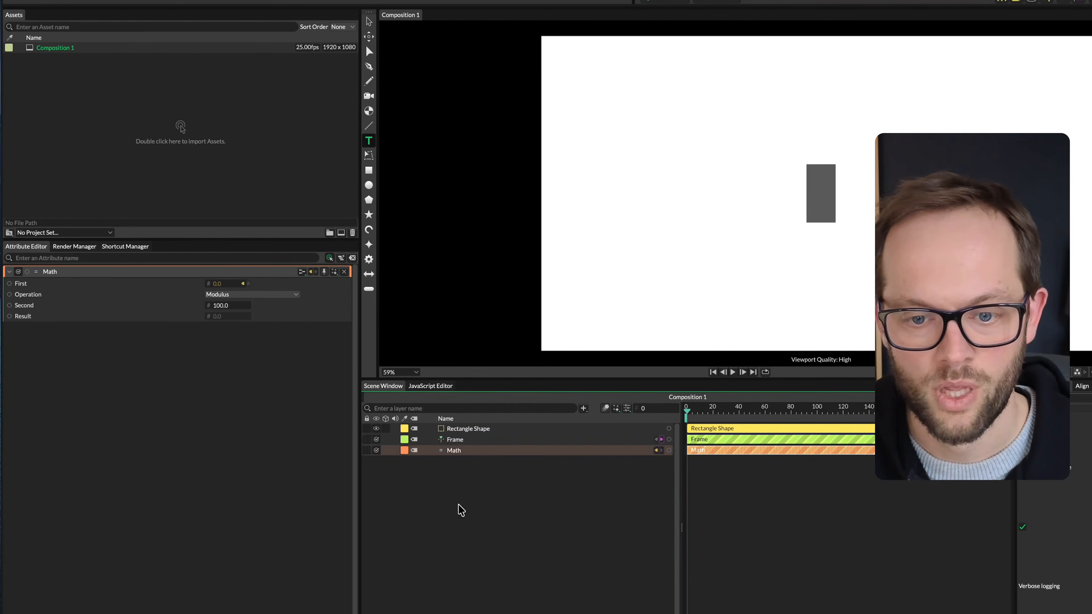
Connect the Math utility's output to the rectangle's Size width and play the composition
left_click(460, 430)
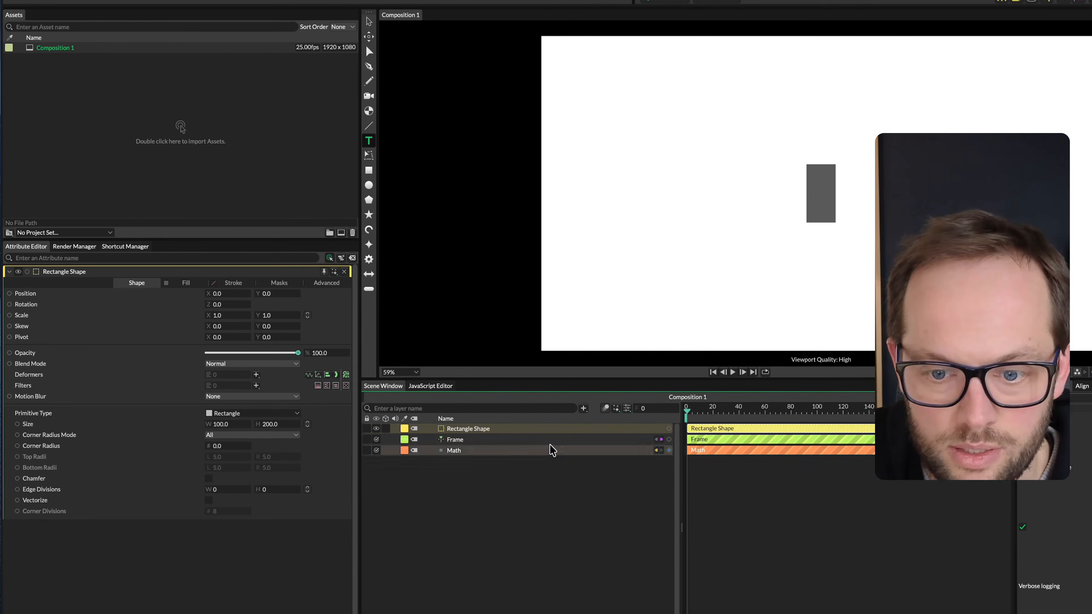
left_click_drag(669, 450, 208, 424)
key("space")
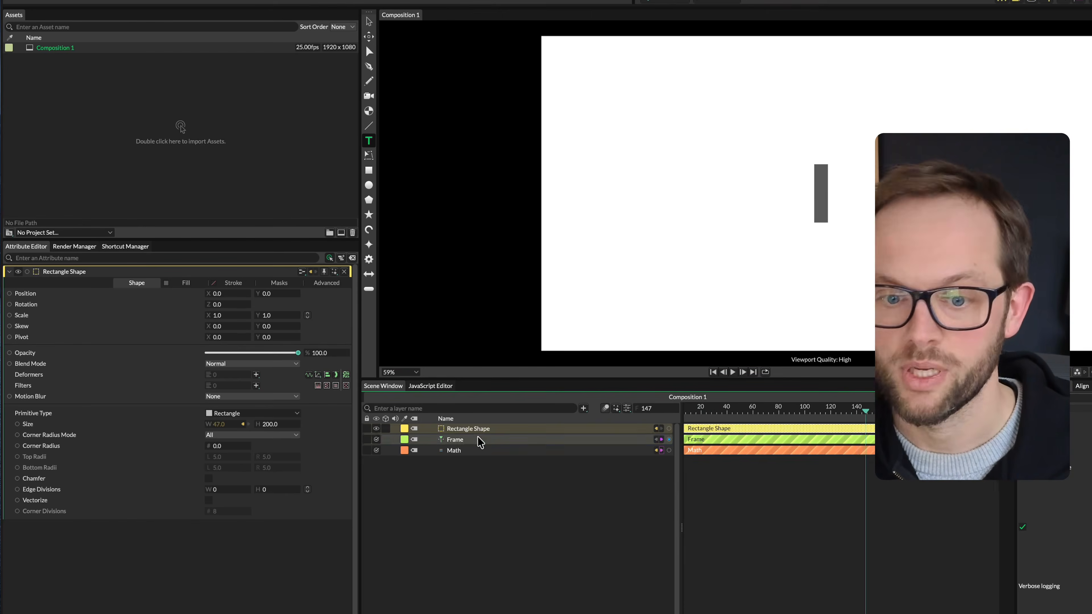
Set the Math utility's Second value to 30 and play the composition to check the shorter loop
left_click(477, 451)
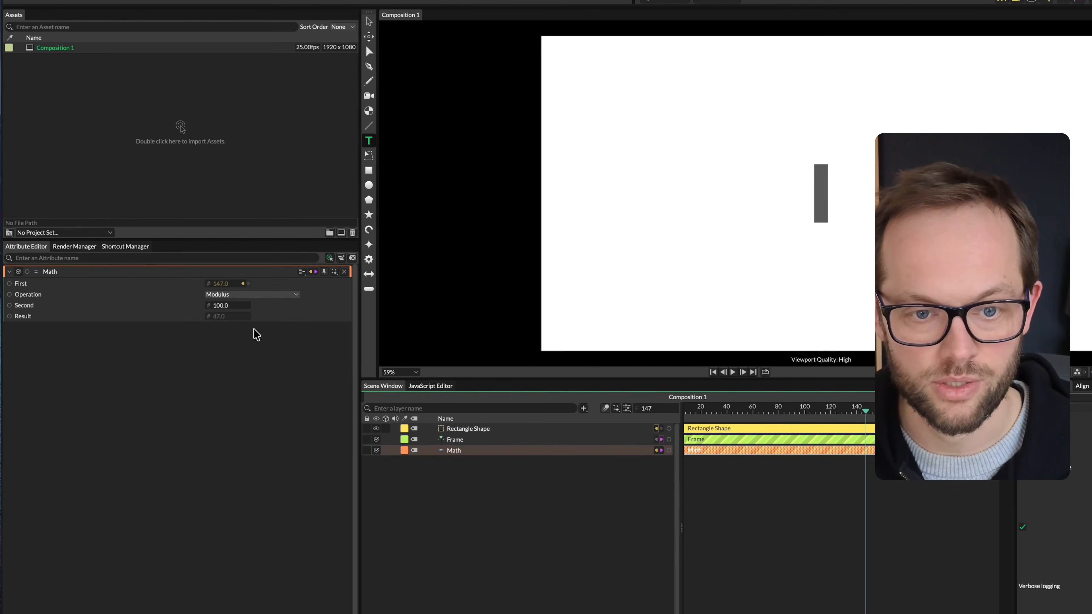
left_click(220, 305)
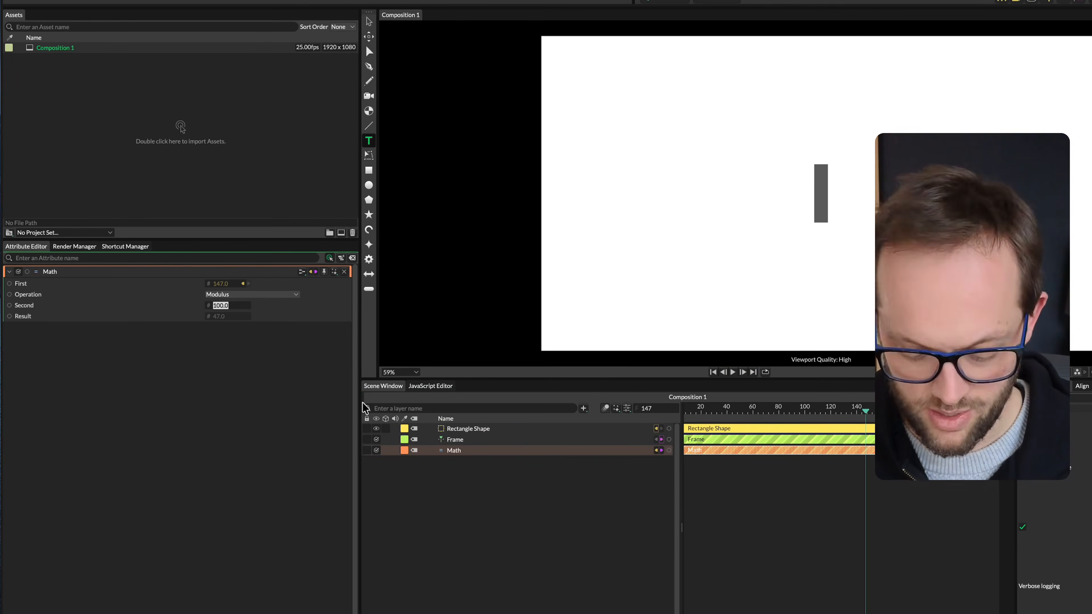
type("50")
key("Return")
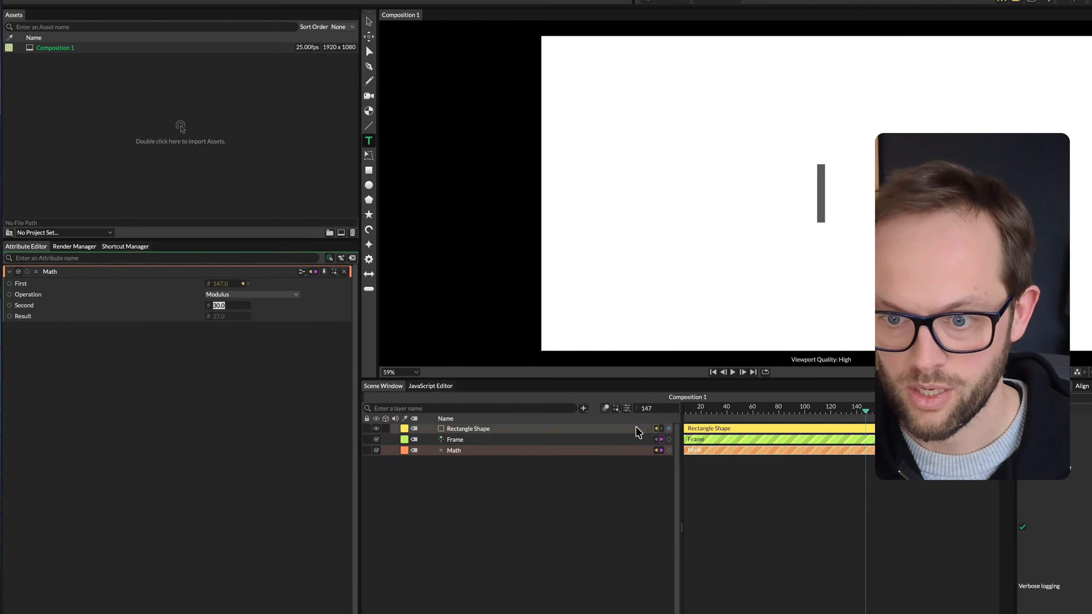
key("space")
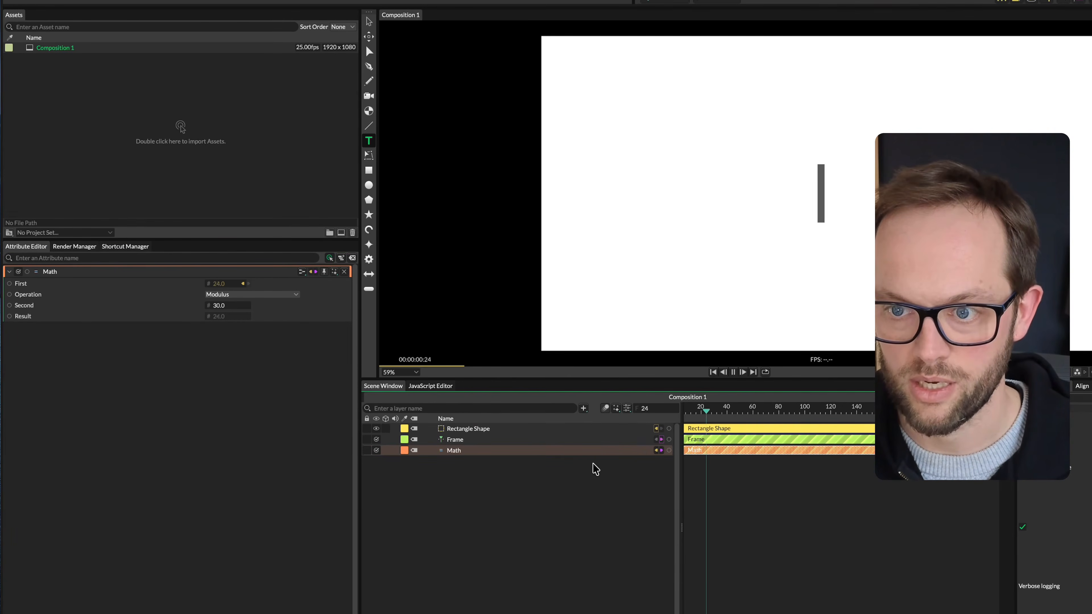
key("space")
Set the Frame behaviour's Value to 3 and play the composition from frame 0
left_click(479, 441)
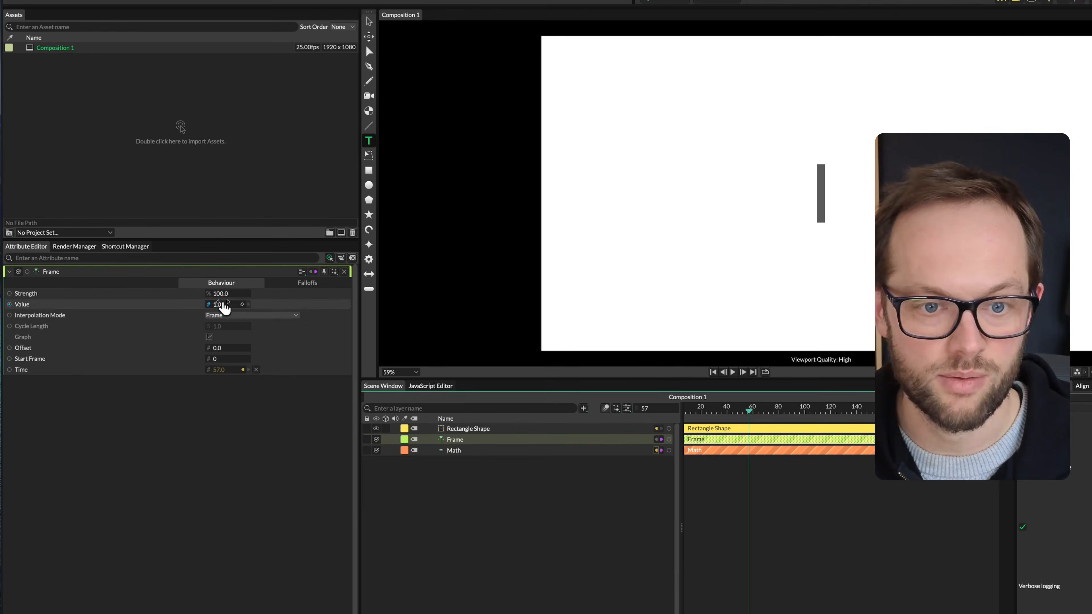
left_click(706, 463)
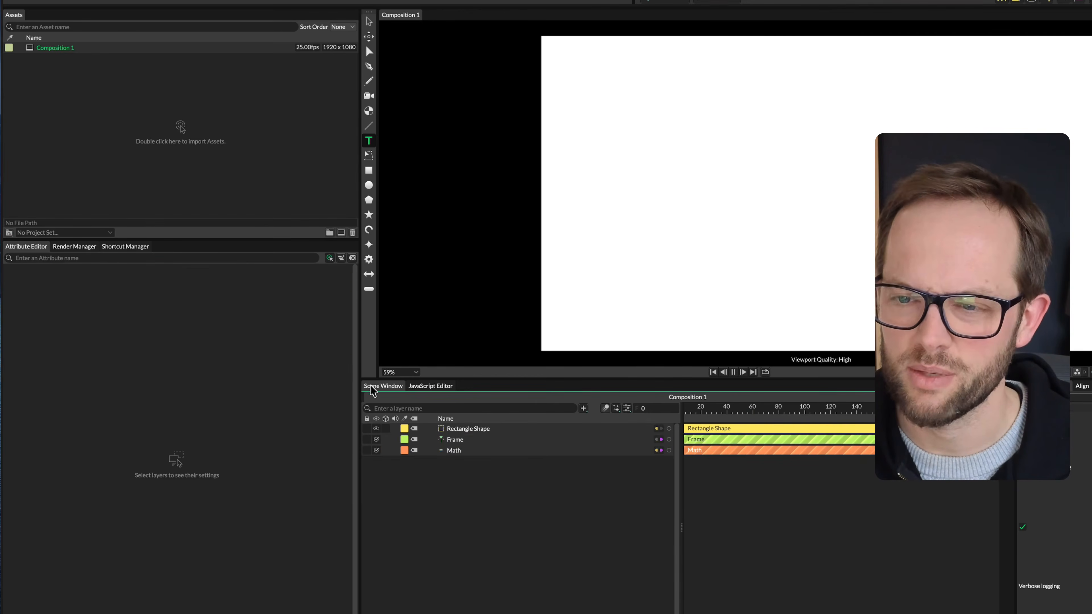
key("space")
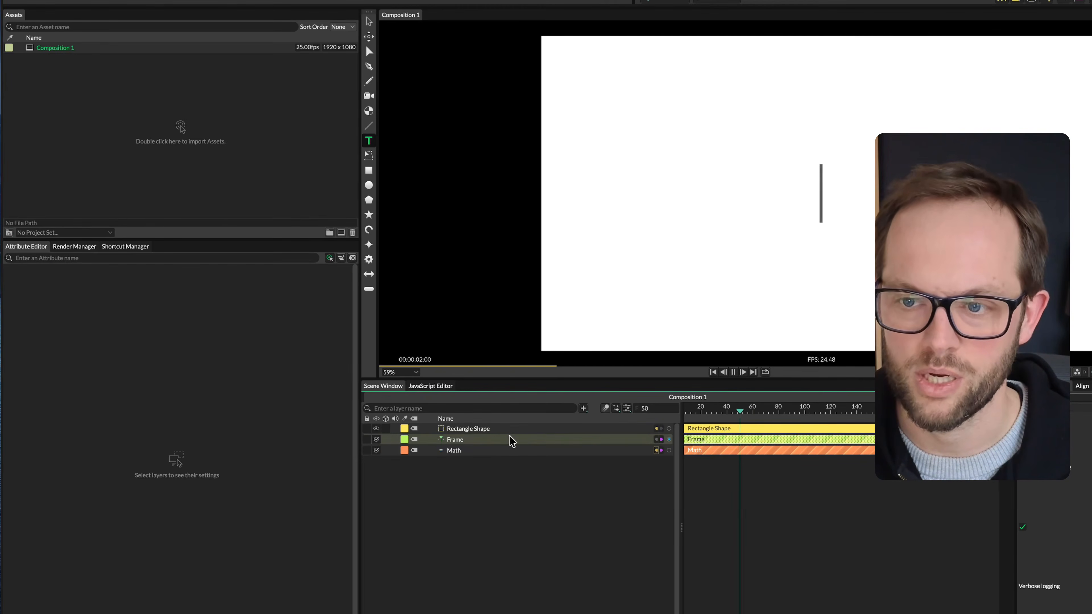
left_click(511, 441)
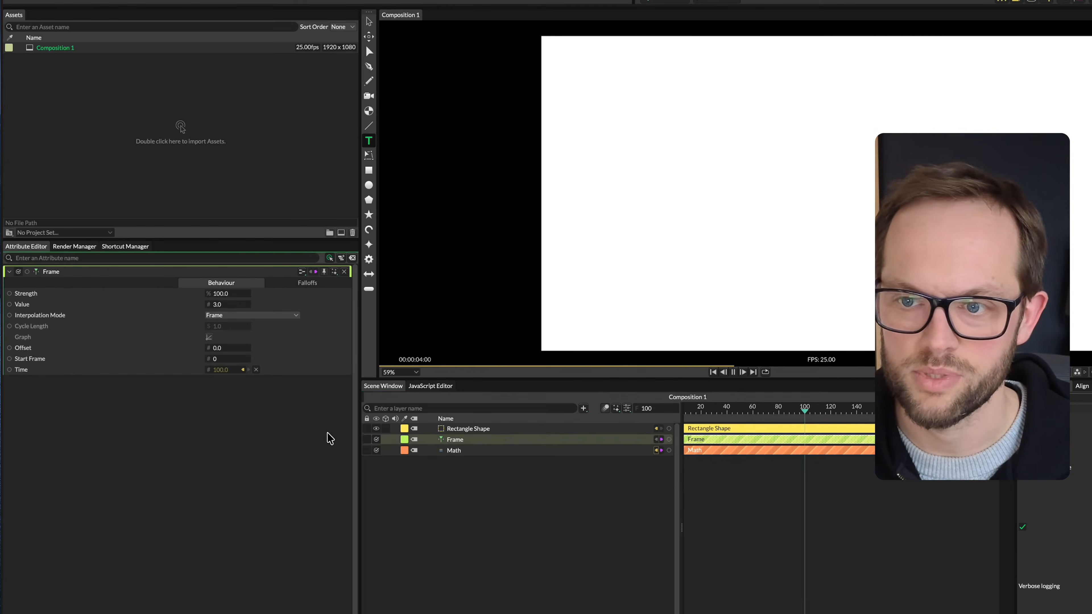
key("space")
Scrub the timeline with the Math attributes loaded, and set the Math utility's Second value to 200
left_click(494, 428)
left_click(488, 450)
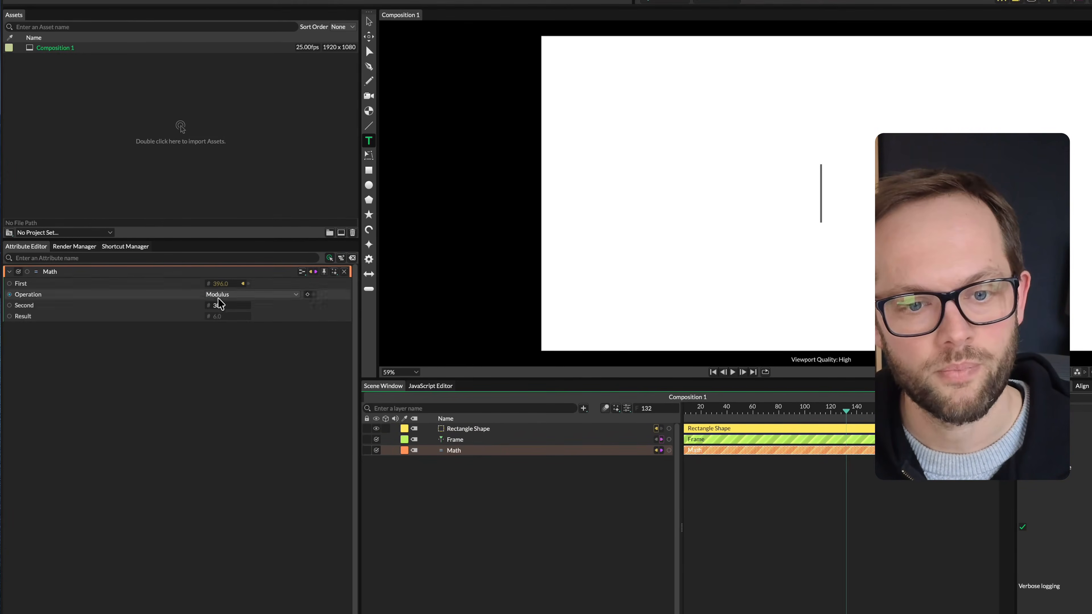
key("Home")
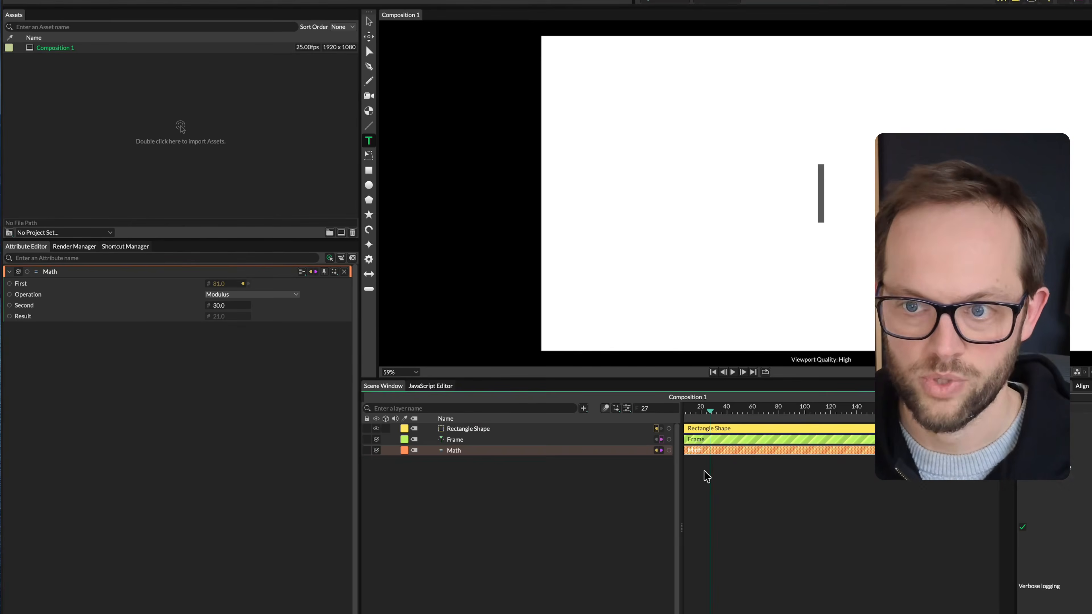
left_click(219, 305)
type("200")
key("Return")
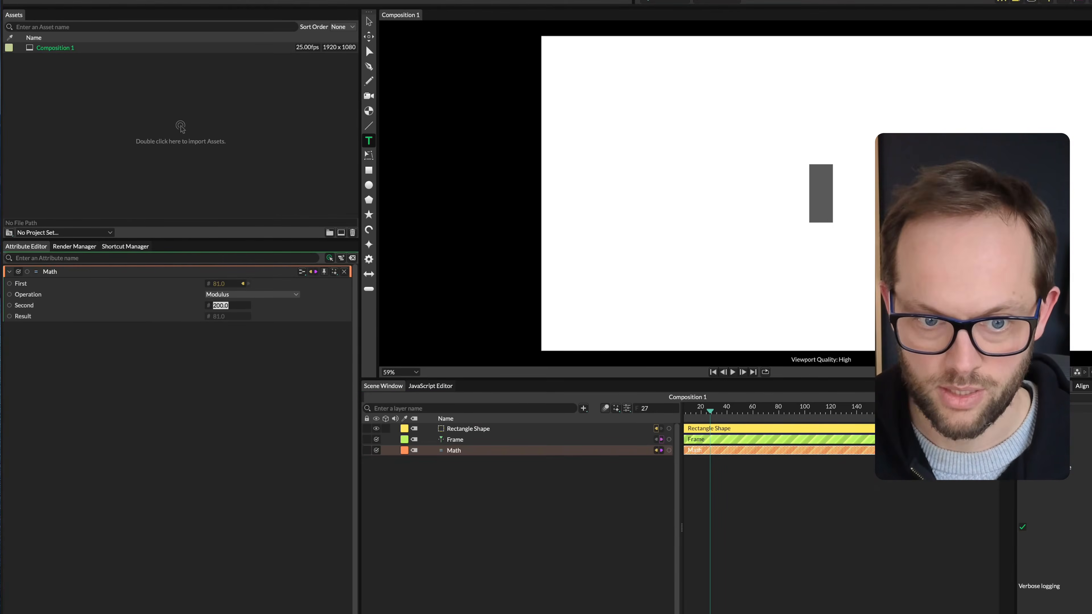
left_click(749, 568)
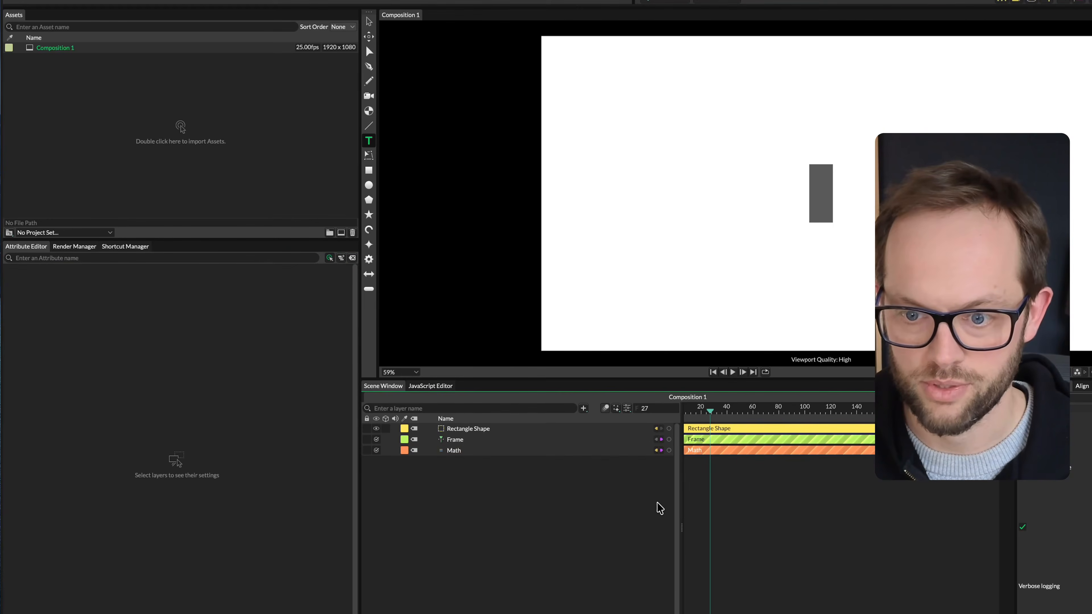
Re-enter 200 as the Math utility's Second value and play the composition from the start
left_click(503, 451)
left_click(581, 471)
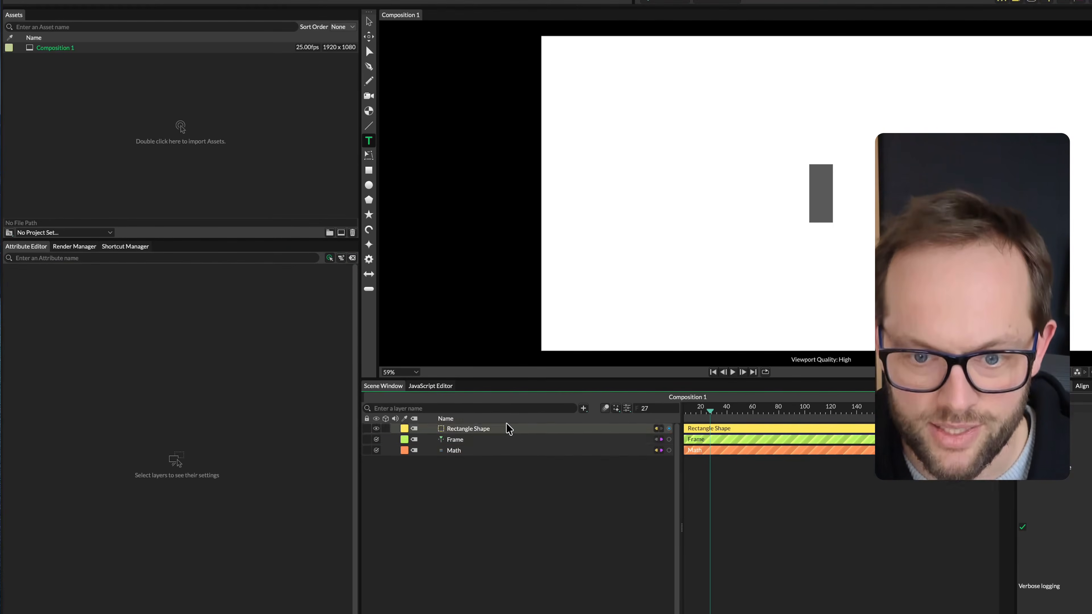
left_click(470, 450)
left_click(217, 307)
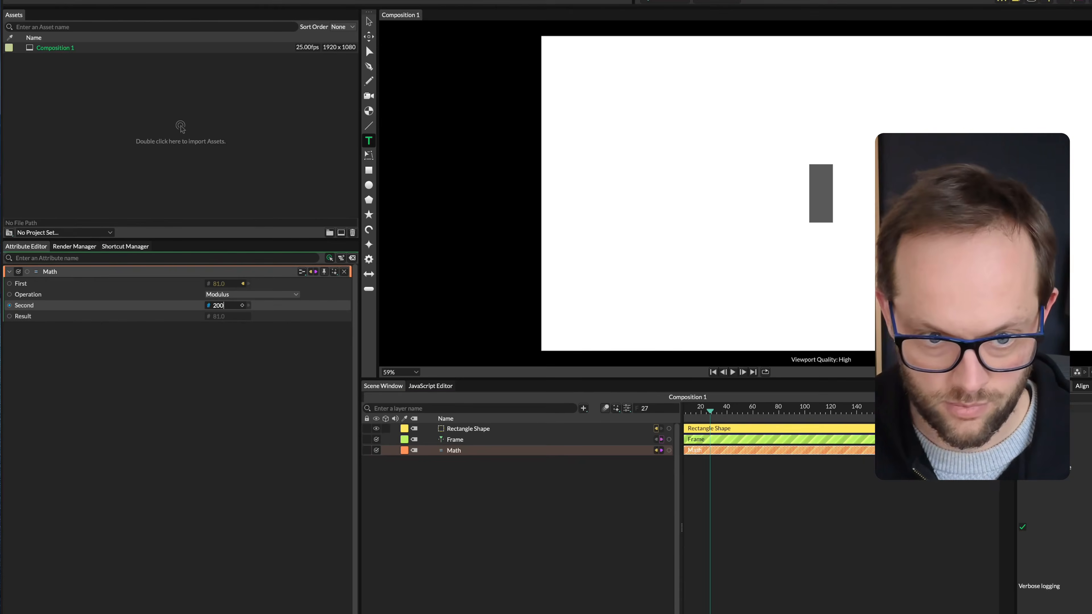
key("Return")
left_click(727, 464)
left_click_drag(733, 413, 635, 508)
key("space")
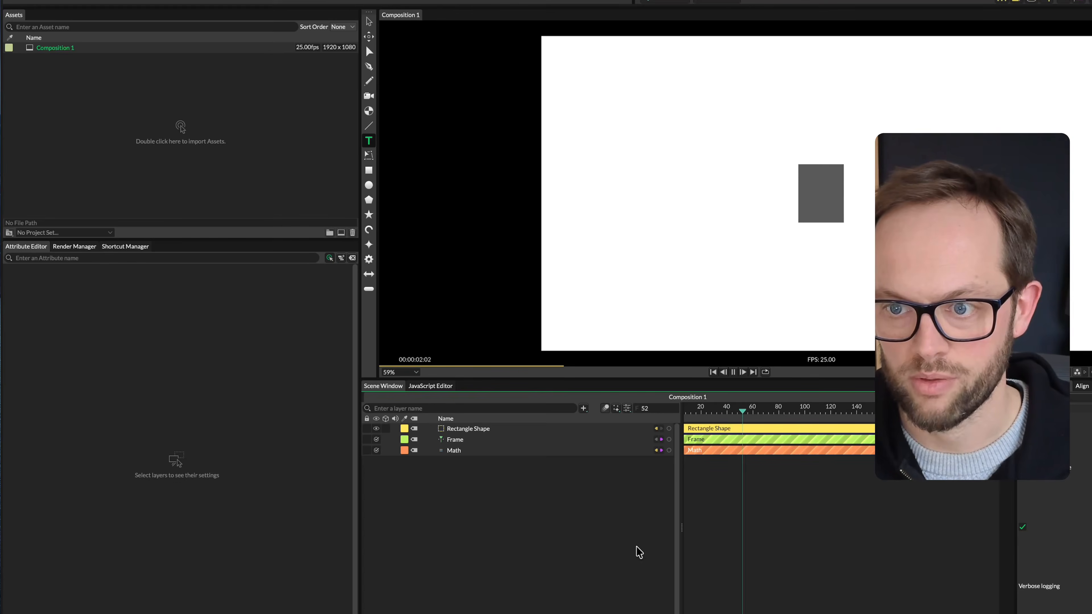
key("space")
Raise the Frame behaviour's Value to 12, return the playhead to frame 0 and play the composition
left_click(476, 450)
left_click(478, 441)
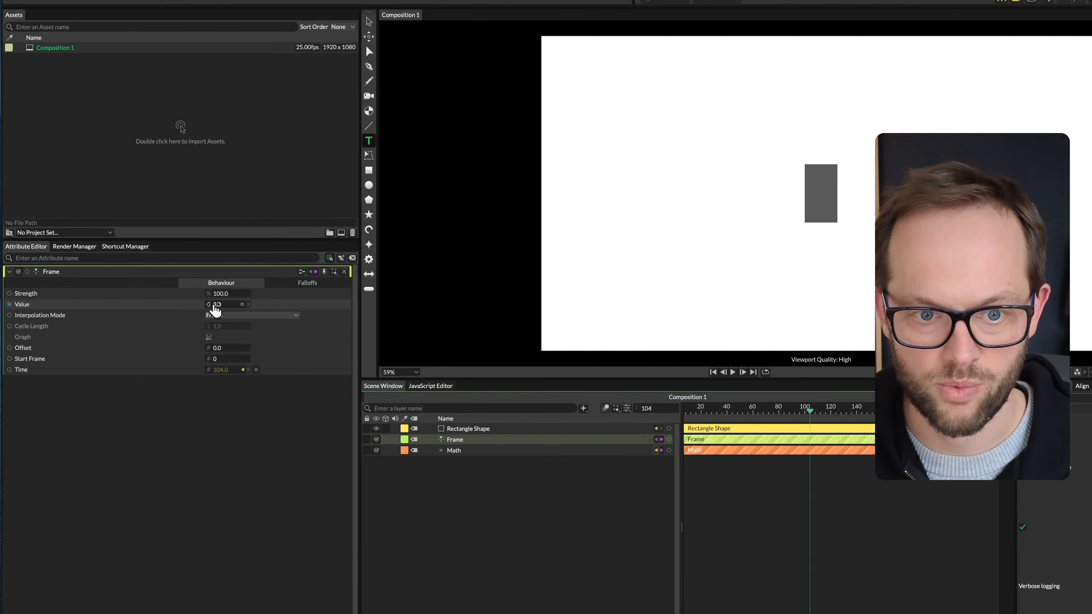
left_click(215, 306)
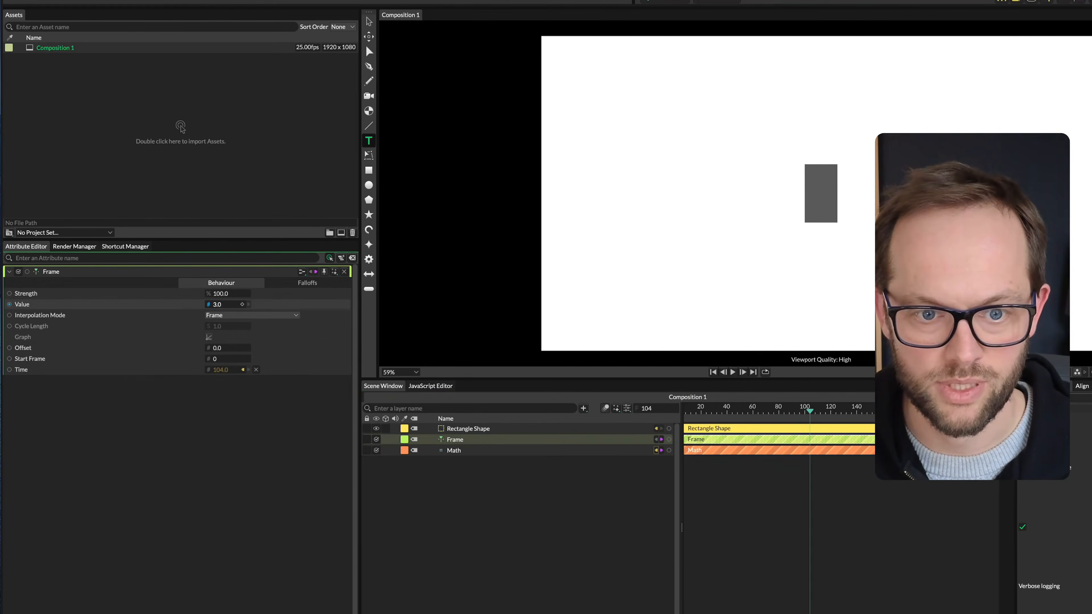
left_click_drag(216, 305, 232, 306)
left_click_drag(815, 414, 212, 427)
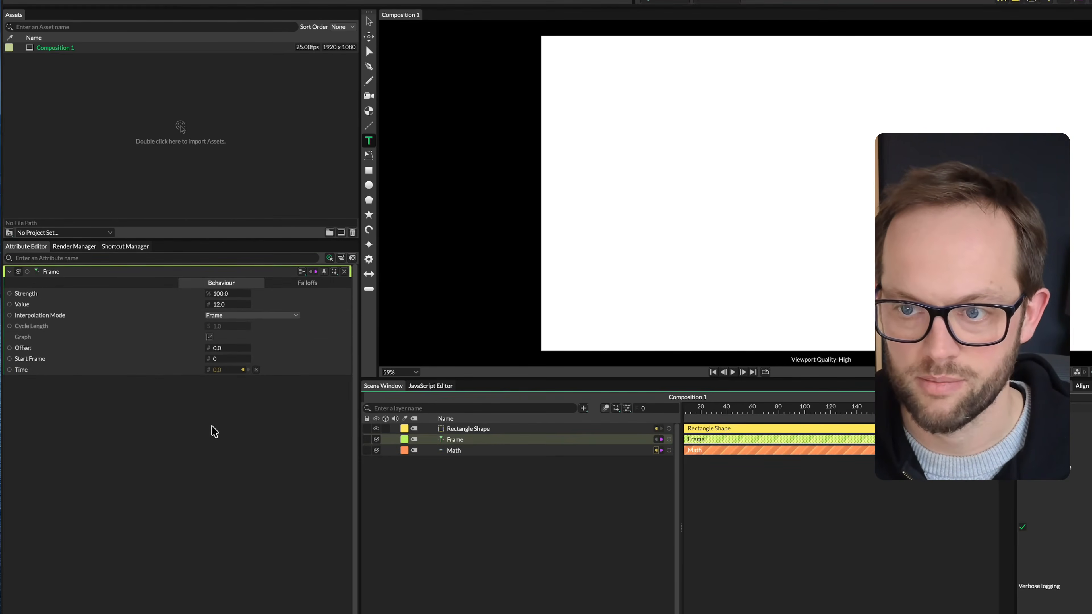
key("space")
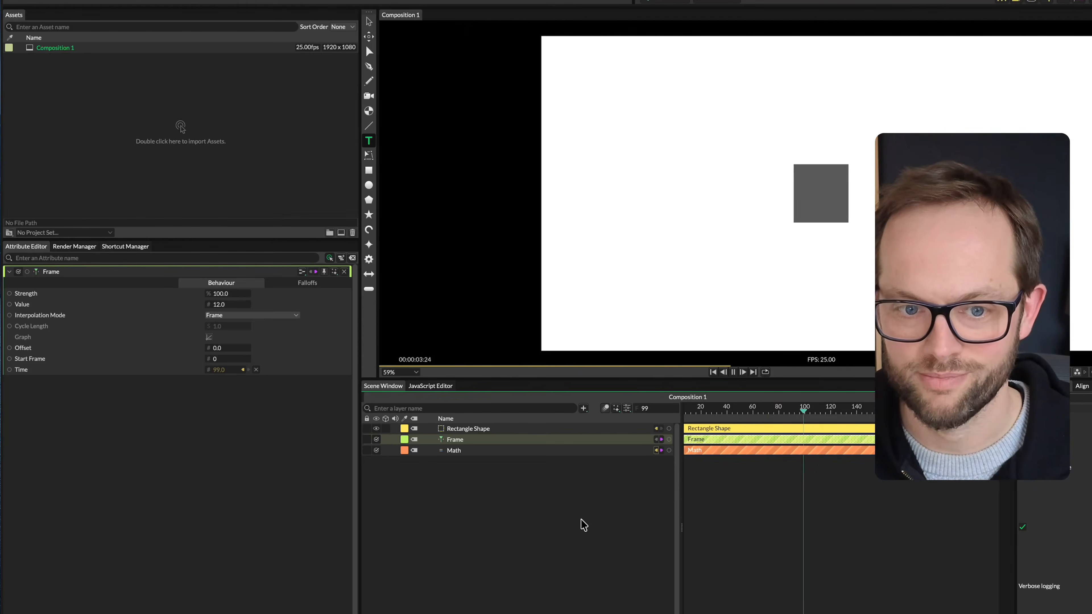